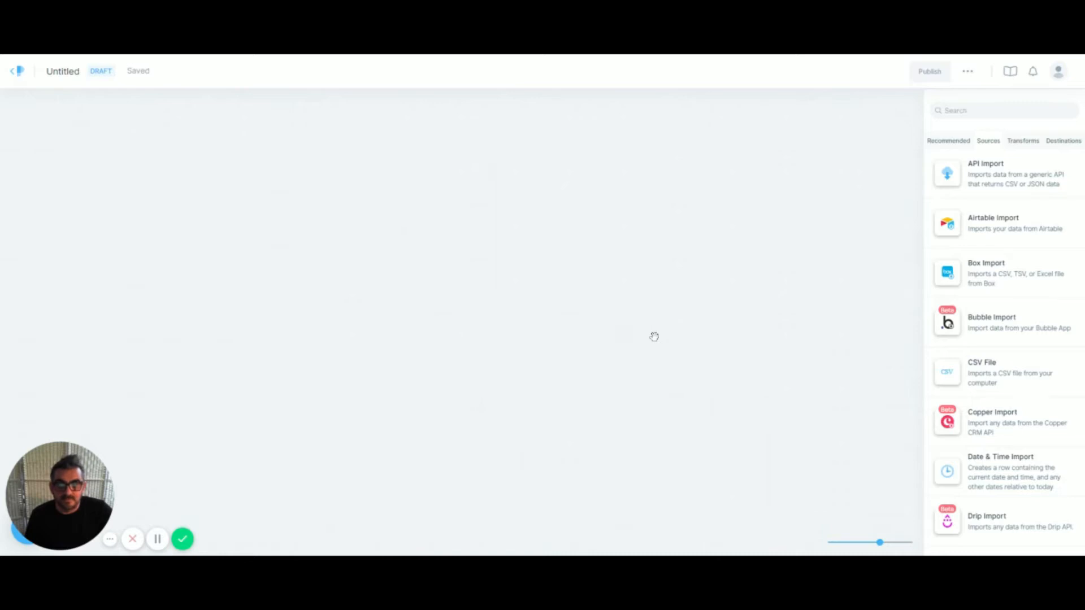
Add a CSV File source to the flow, load Lets Automate Data Test.csv into it, and show the results.
left_click_drag(991, 368, 122, 279)
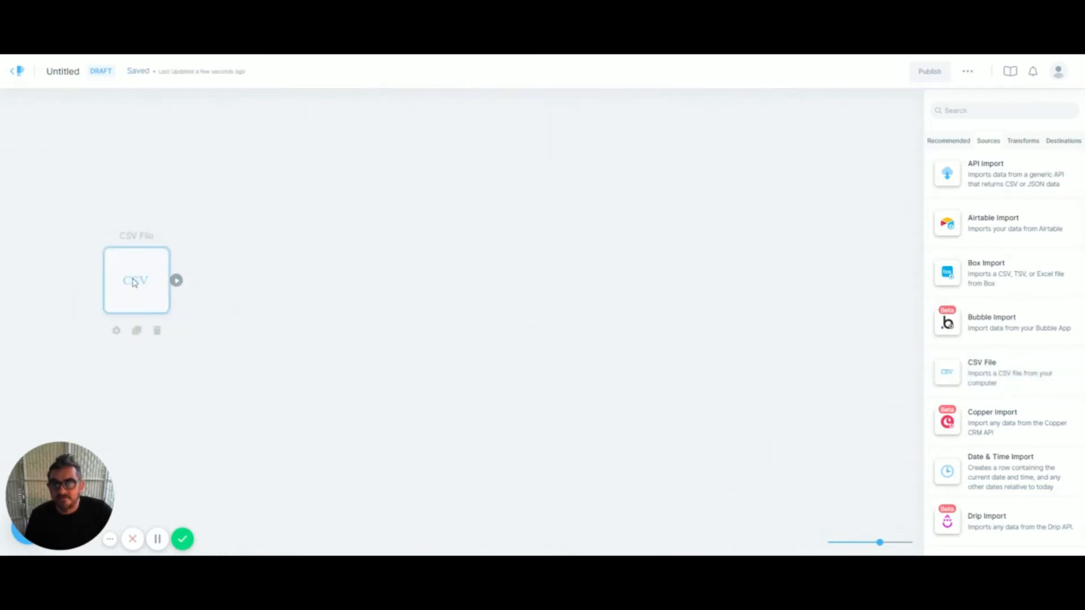
left_click(129, 288)
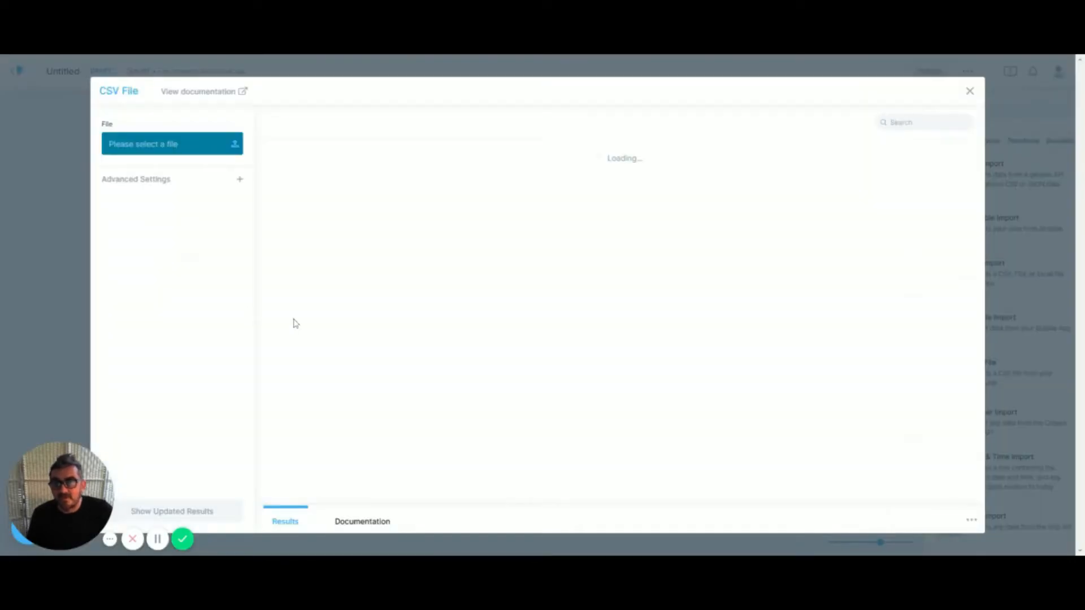
left_click(169, 148)
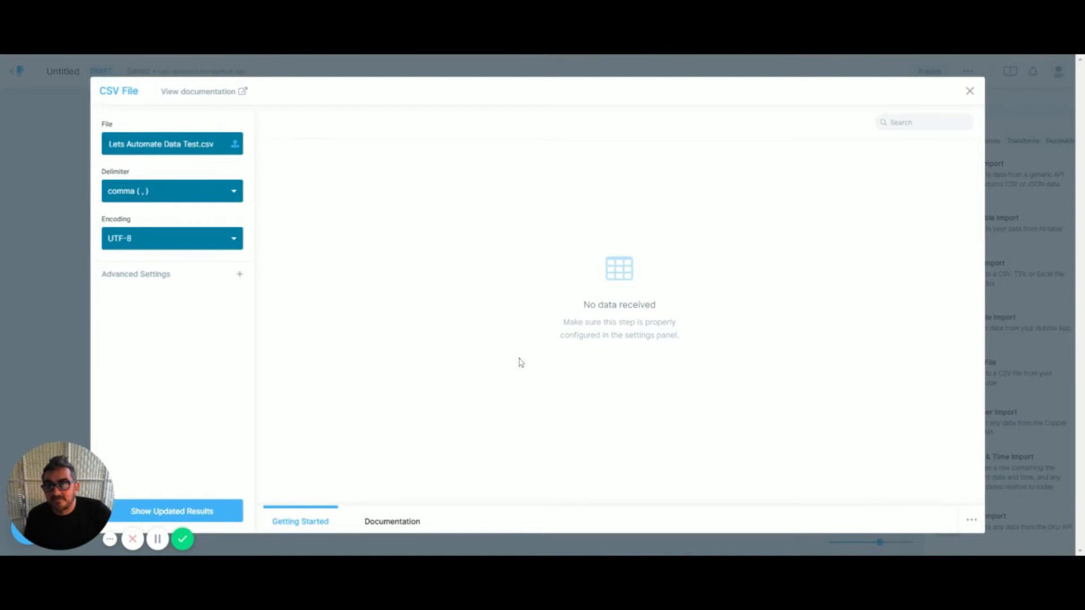
left_click(202, 509)
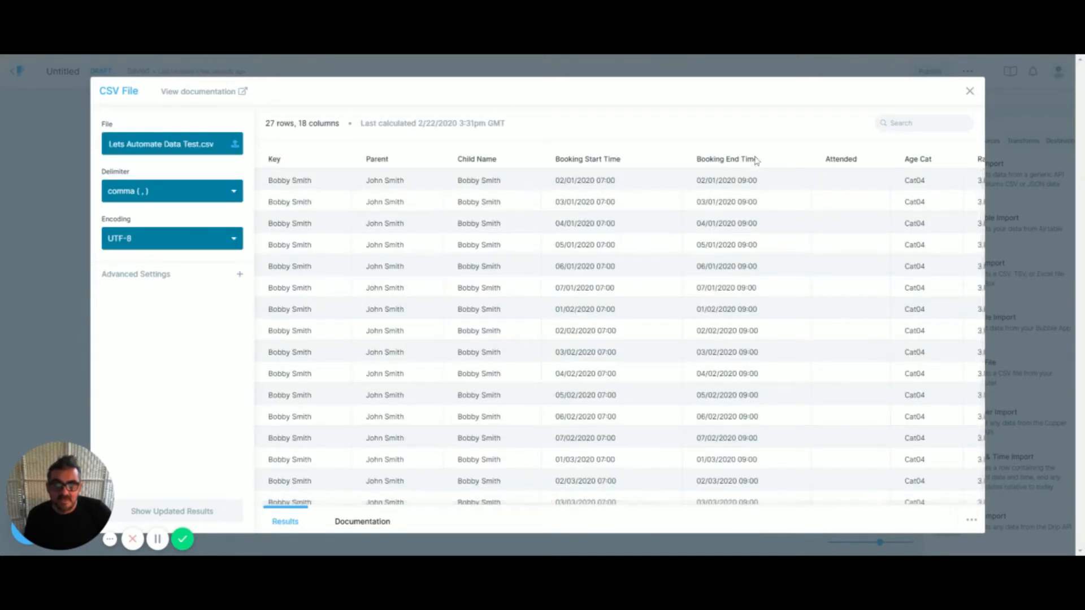
Examine the columns of the imported CSV data, through to Canceled and AT Record ID.
left_click_drag(544, 505, 972, 507)
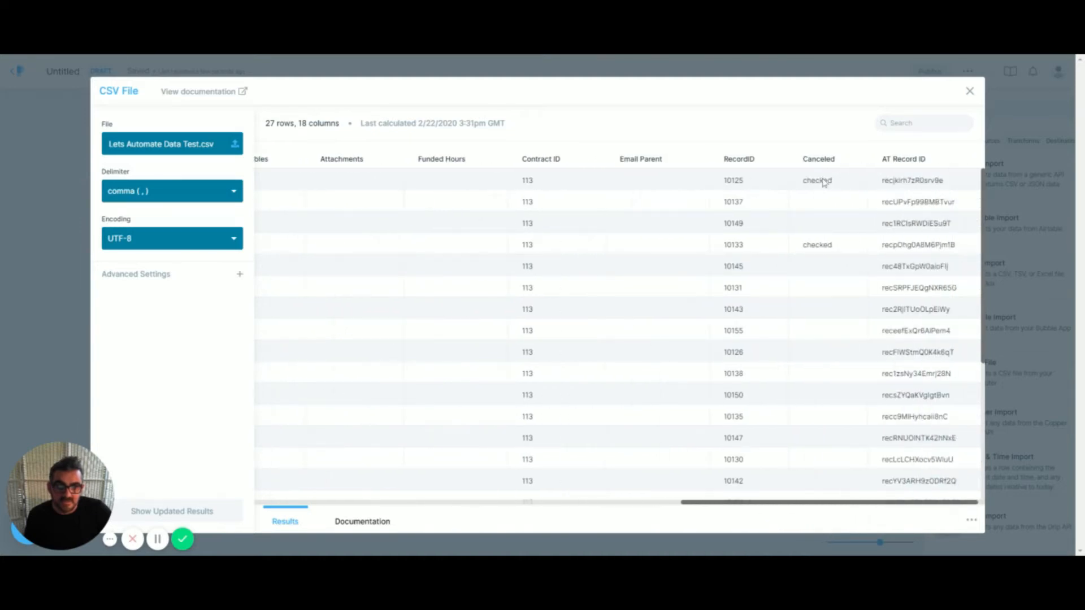
left_click_drag(882, 504, 693, 505)
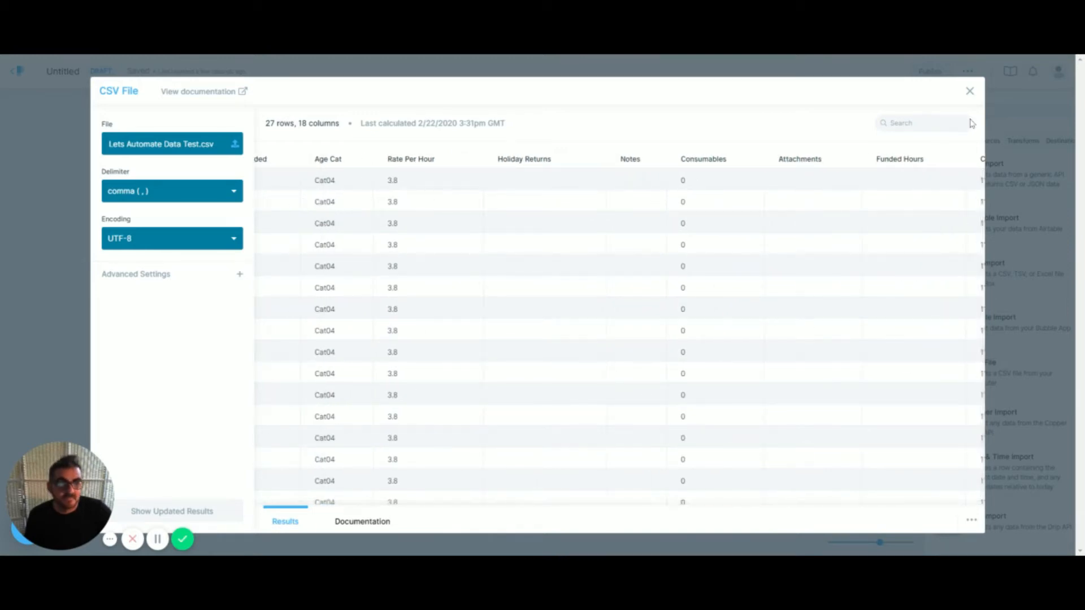
left_click(970, 91)
mouse_move(142, 287)
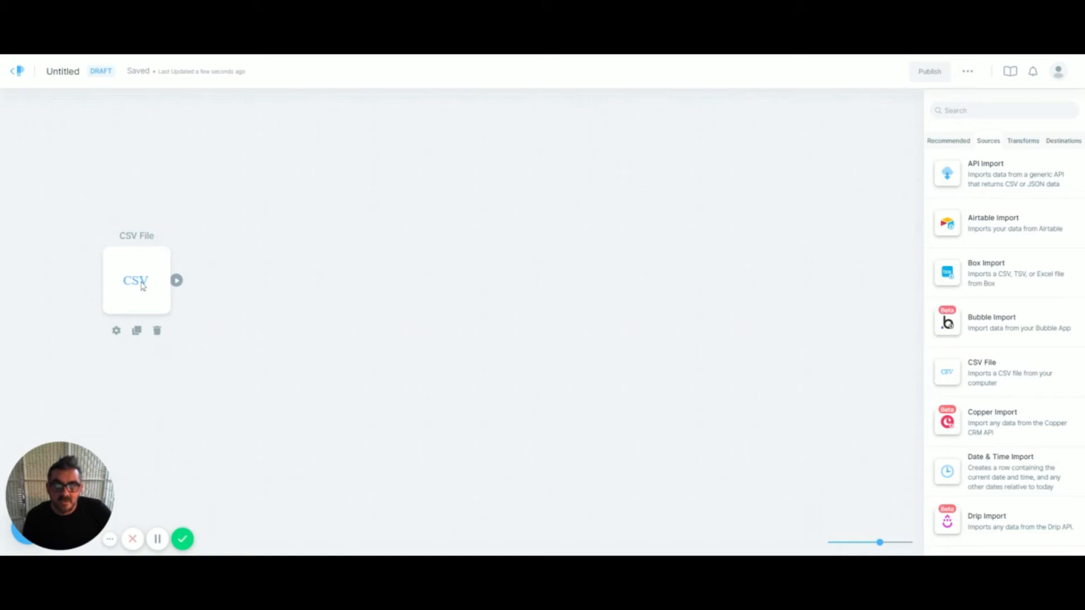
left_click(141, 286)
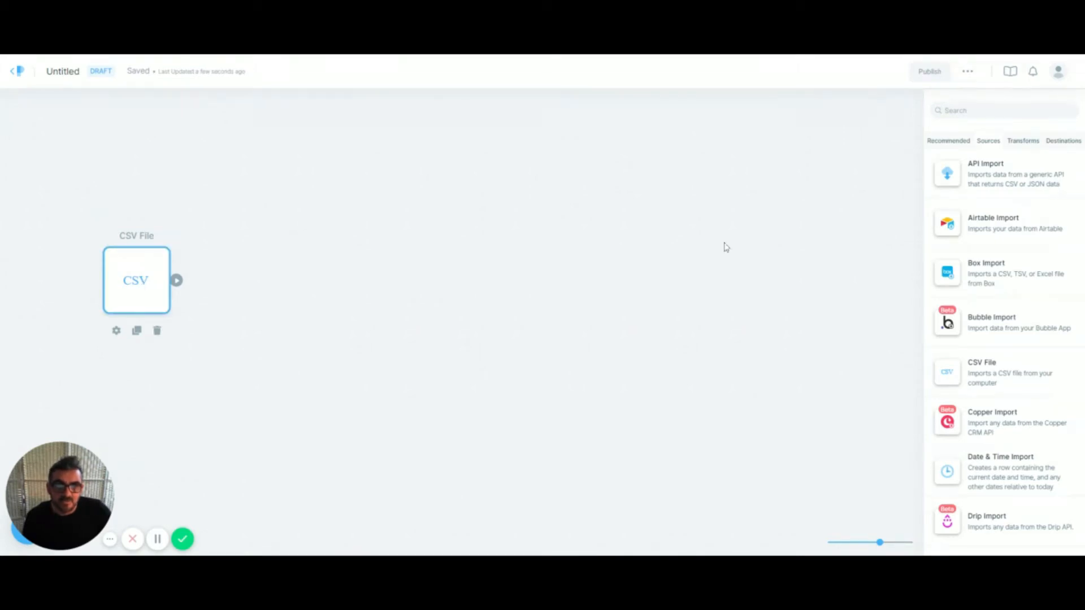
scroll(772, 512, "right", 3)
scroll(772, 512, "right", 10)
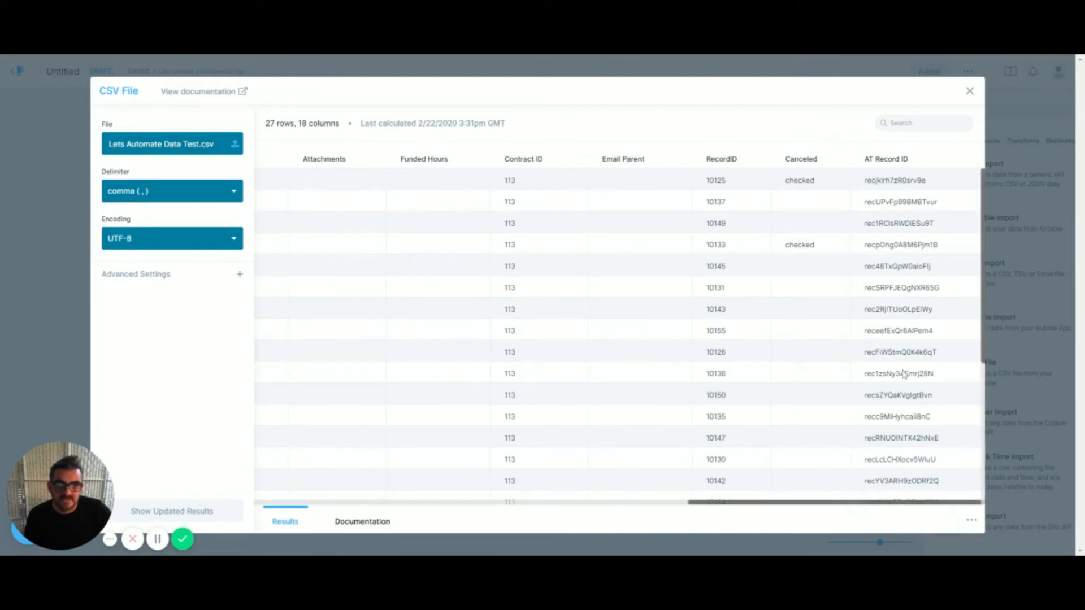
left_click(970, 91)
Find the Column Filter transform with "col" and connect it after the CSV File source.
left_click(1004, 111)
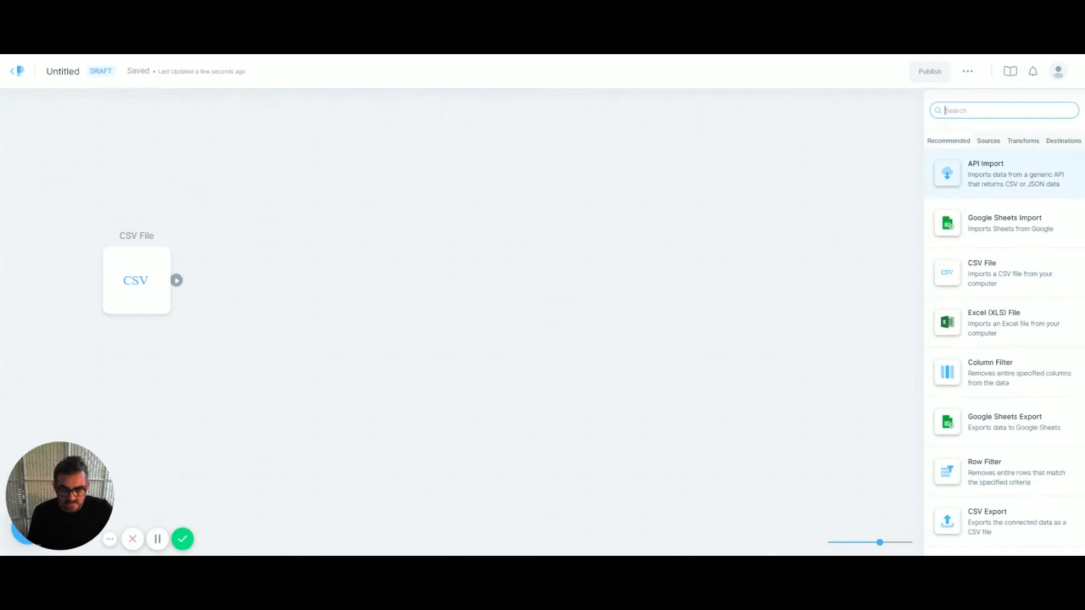
type("col")
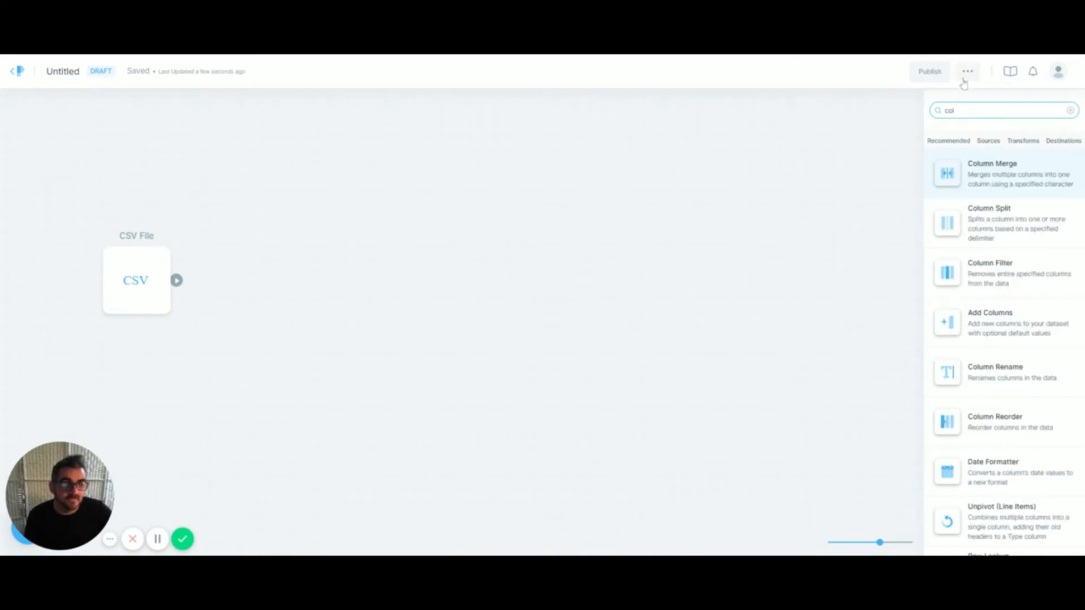
left_click(971, 273)
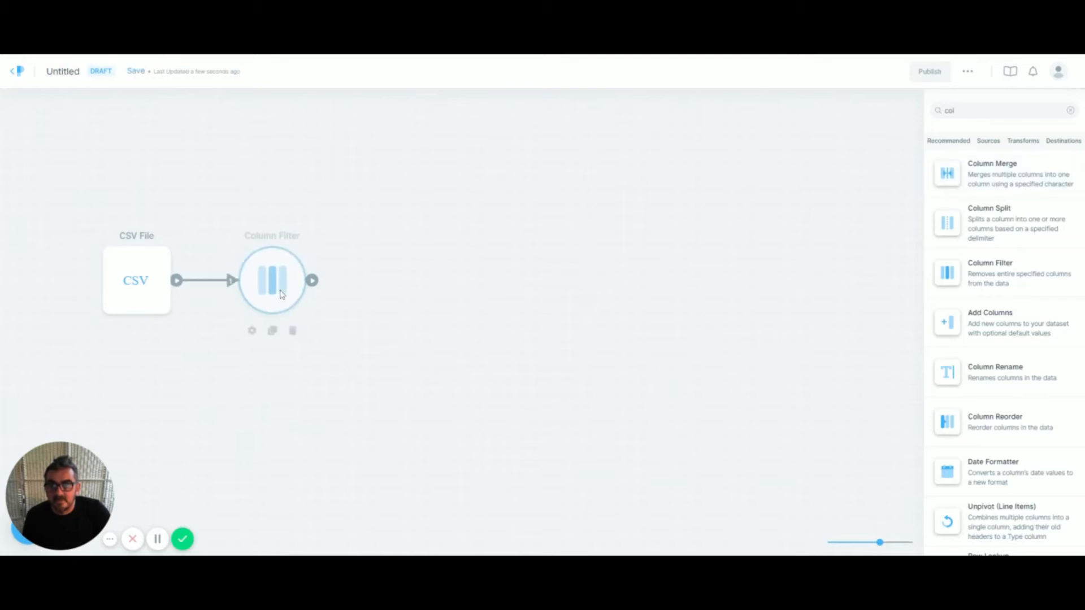
Set the Column Filter to keep the Parent, Child Name, Booking Start Time and Booking End Time columns.
left_click(270, 283)
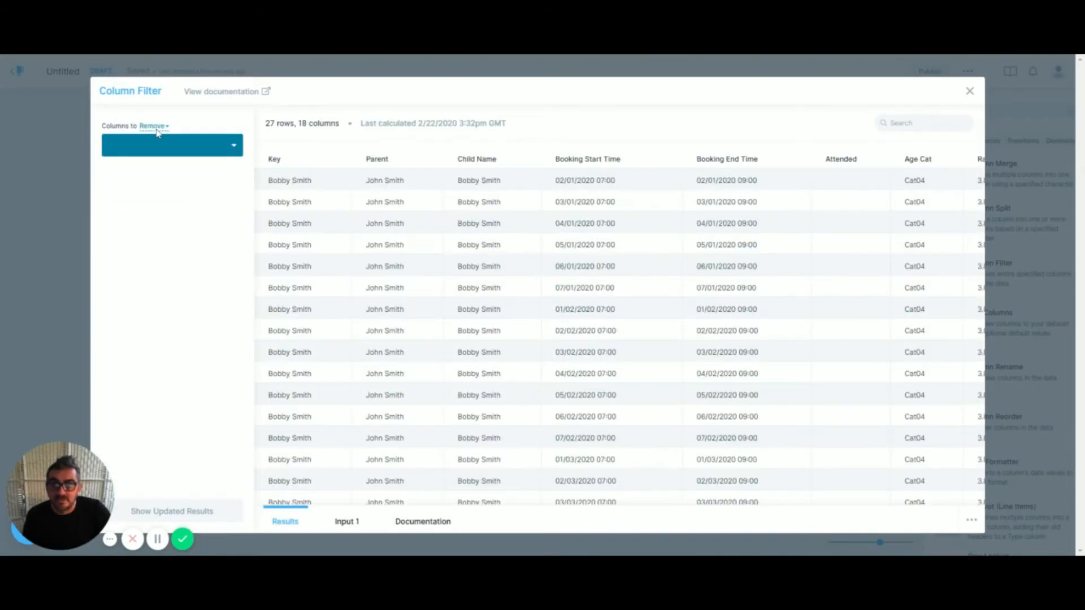
left_click(161, 127)
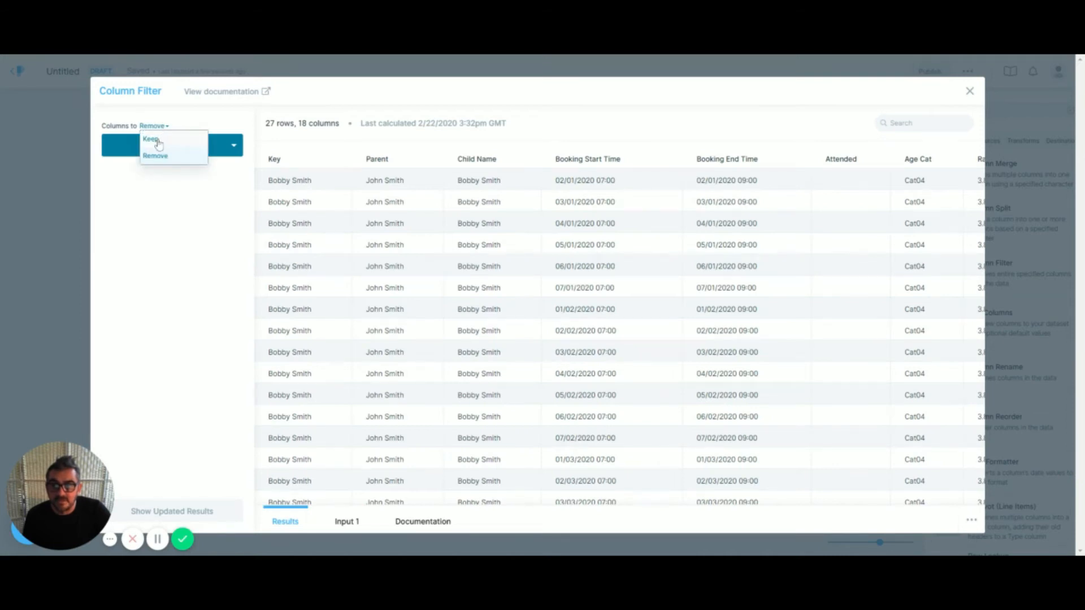
left_click(151, 140)
left_click(207, 145)
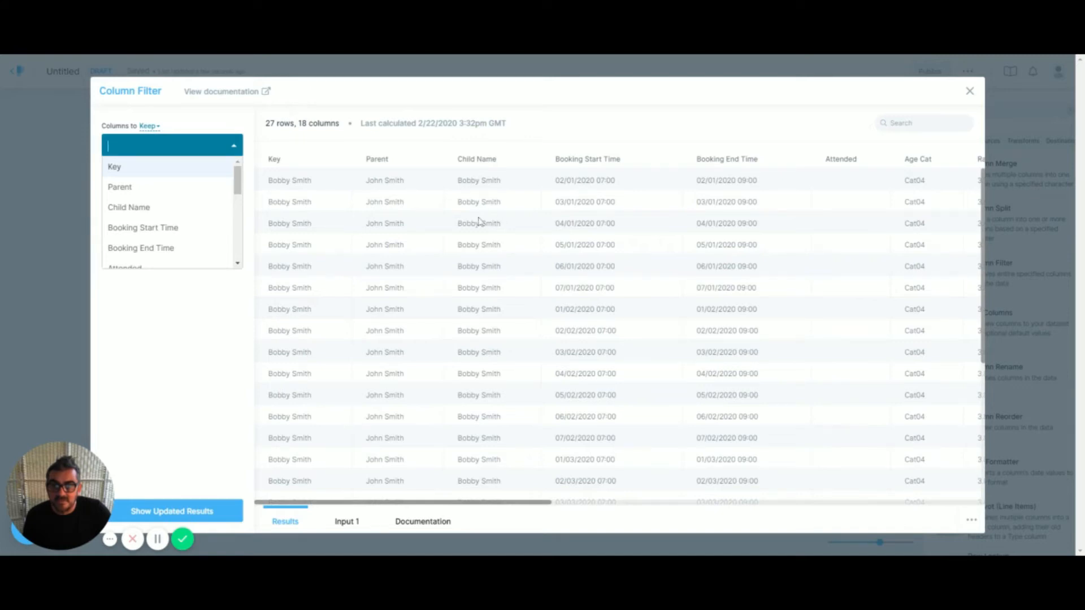
left_click(150, 188)
left_click(160, 191)
left_click(176, 192)
left_click(176, 192)
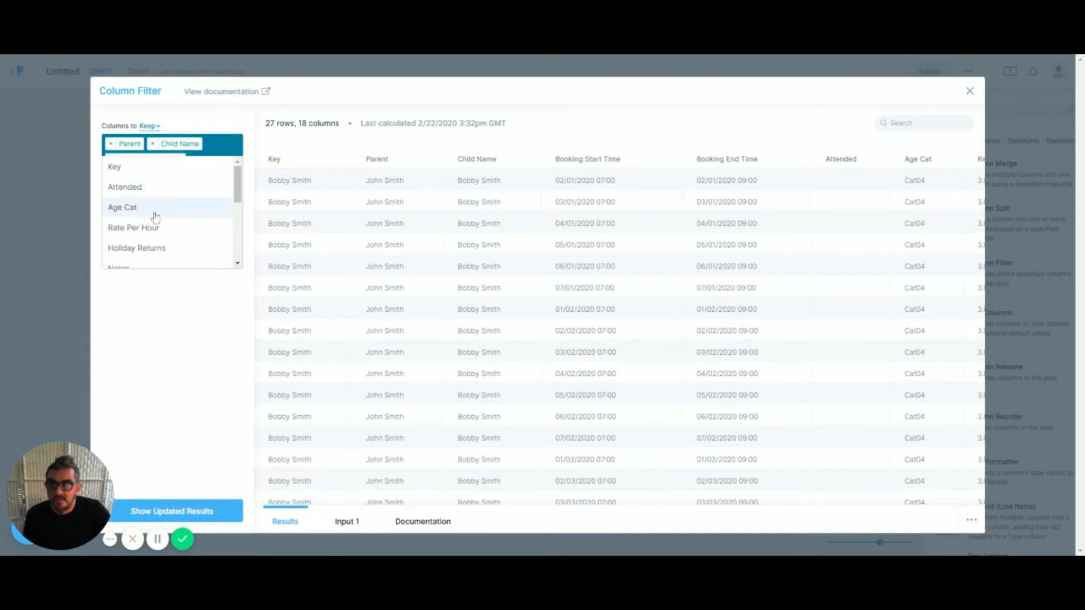
Add Rate Per Hour, Contract ID and Canceled to the kept columns, then update the results and compare them with the input data.
left_click(170, 228)
left_click_drag(241, 202, 240, 235)
left_click(169, 237)
scroll(169, 240, "down", 2)
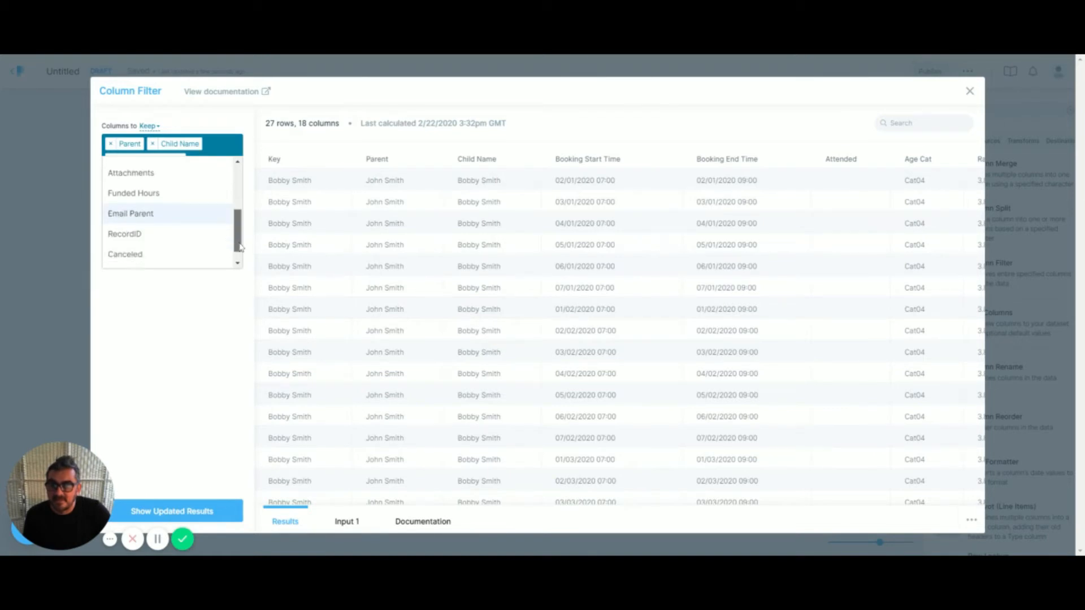
left_click_drag(239, 254, 226, 295)
left_click(203, 349)
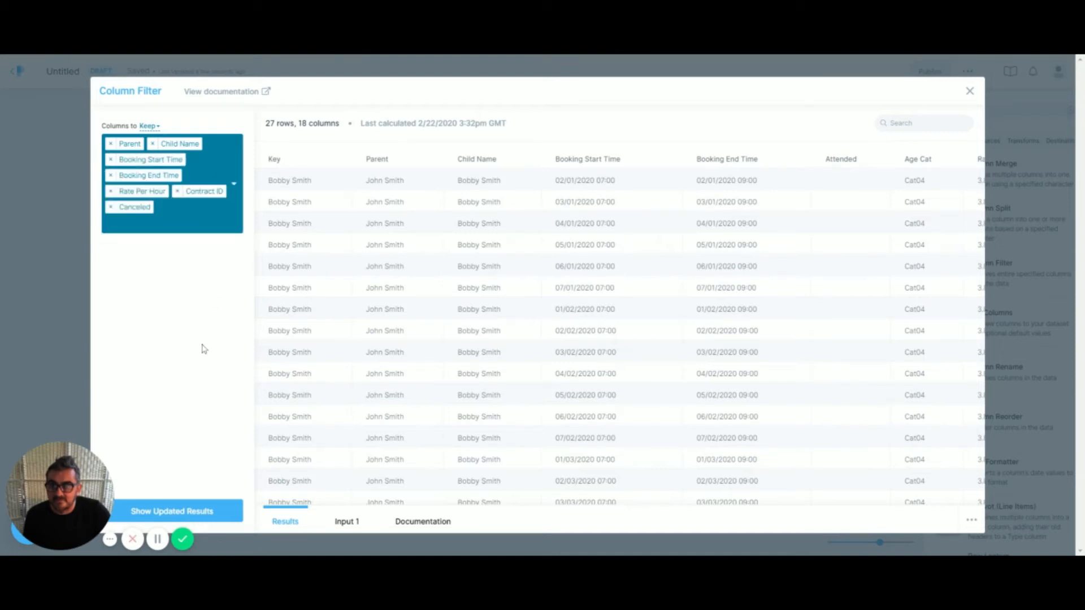
left_click(220, 509)
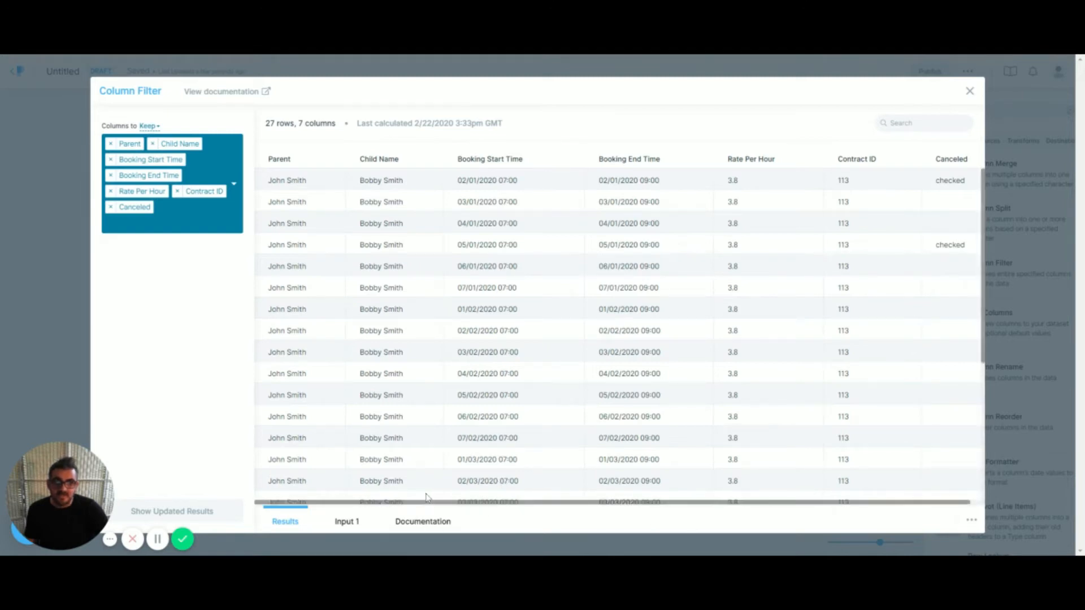
left_click(354, 522)
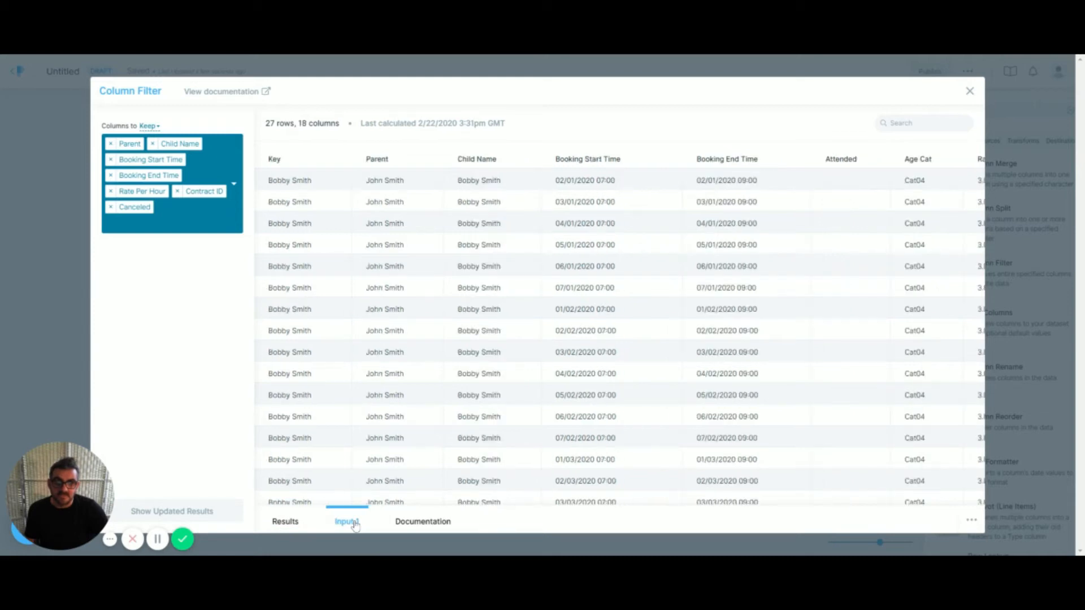
left_click(298, 523)
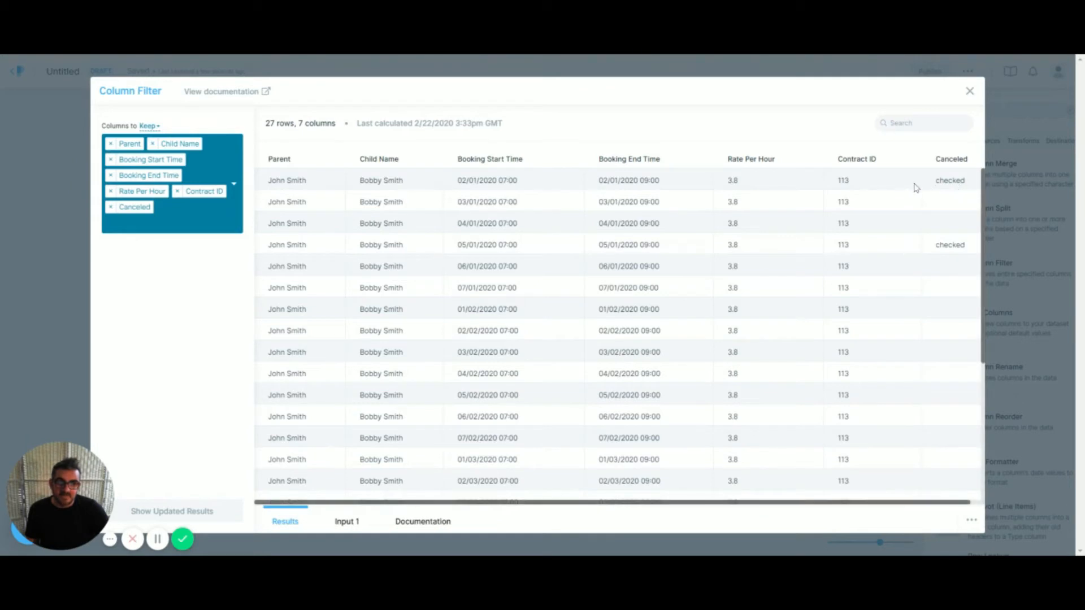
left_click(969, 91)
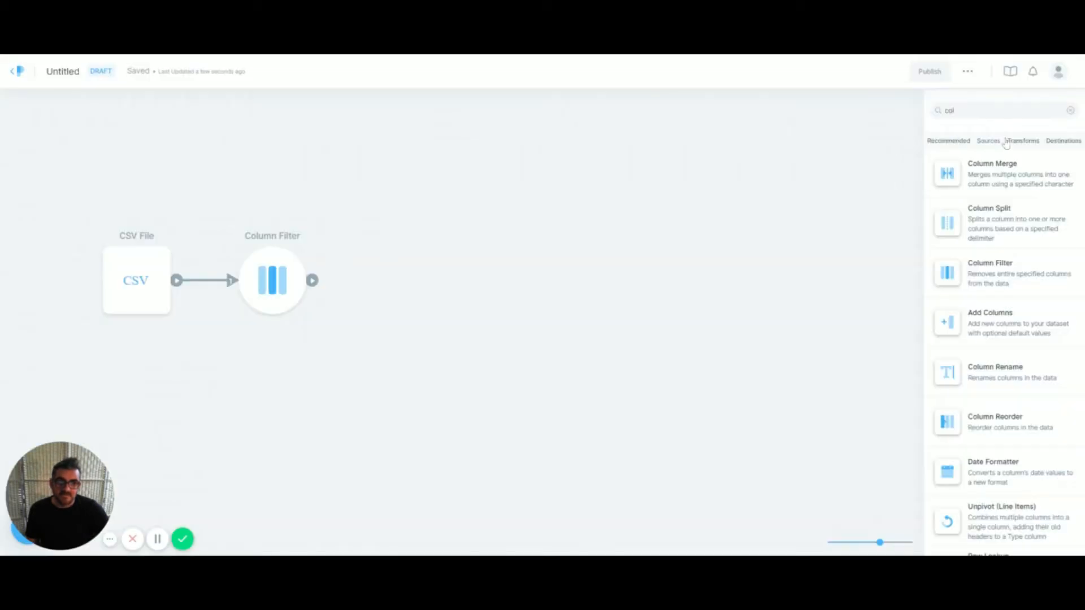
Find the Row Filter transform with "row" and connect it after the Column Filter.
key("ctrl+a")
type("row")
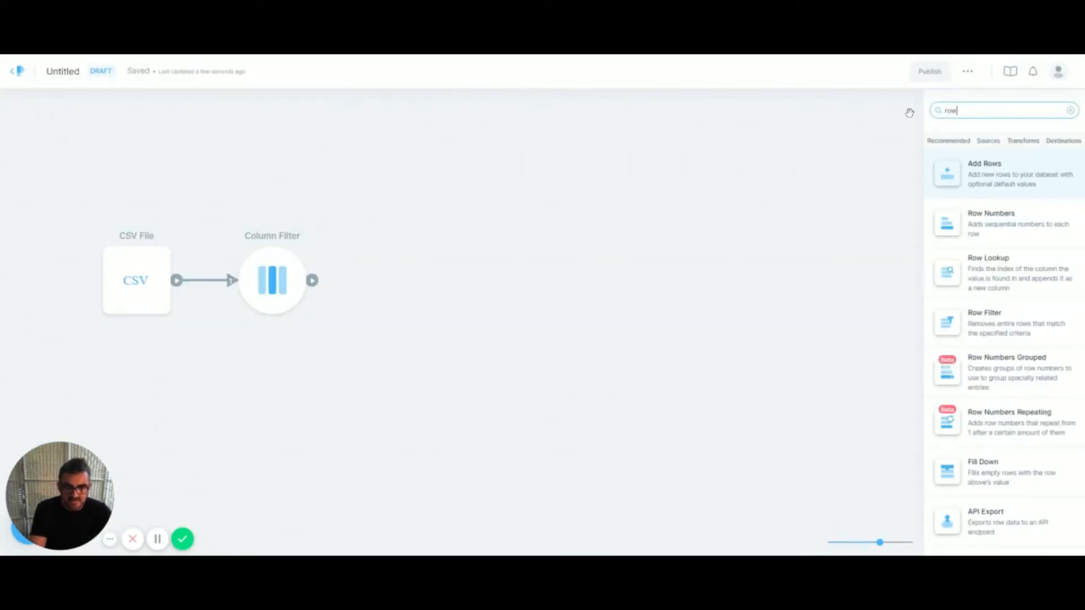
left_click(991, 318)
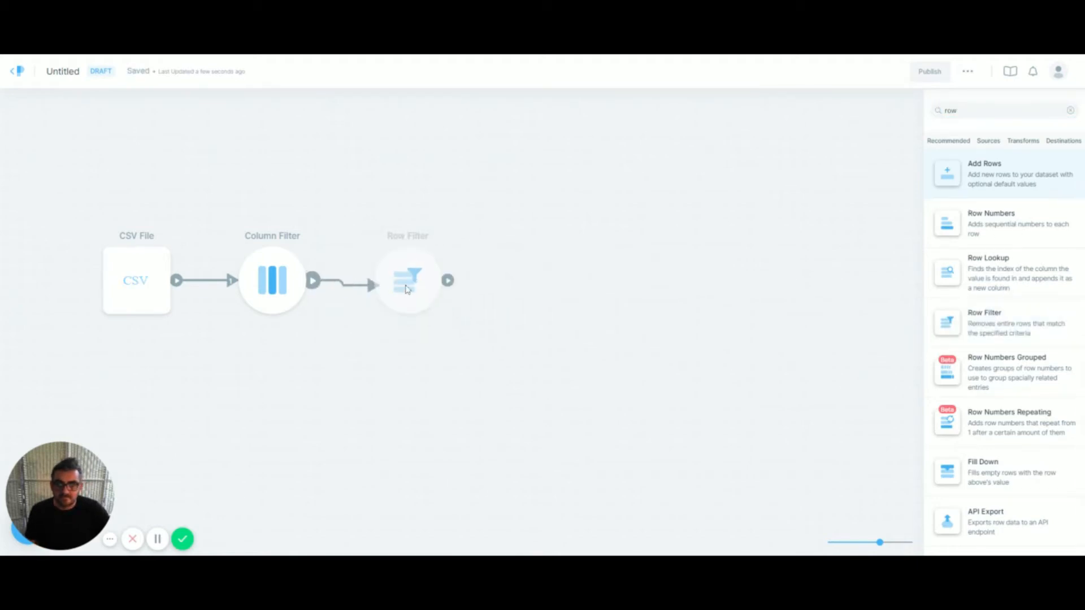
Set the Row Filter rule to Canceled equals an empty value and update the results.
left_click(410, 303)
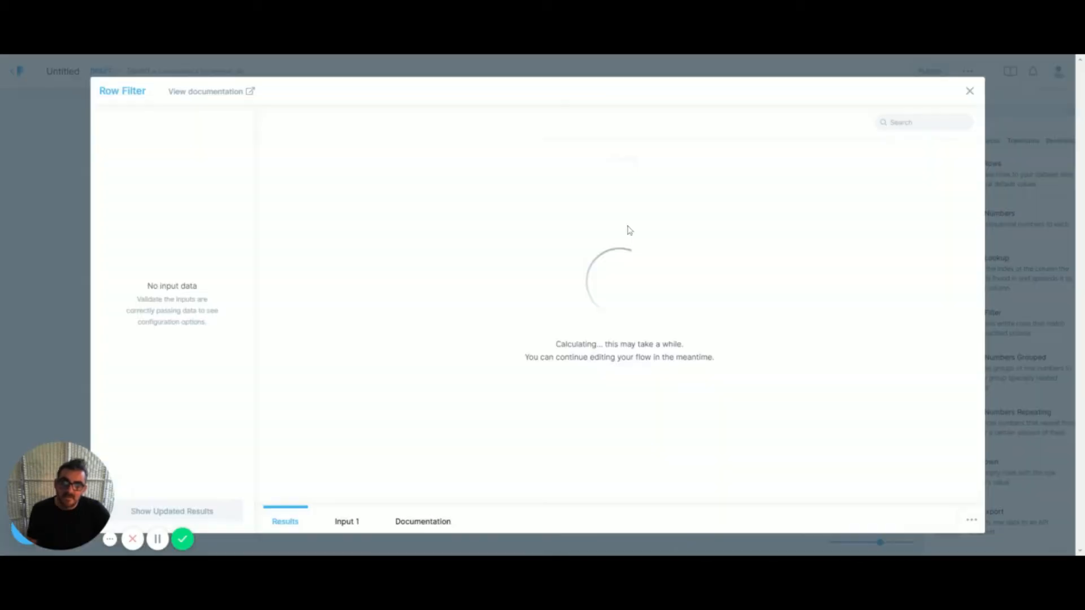
left_click(208, 175)
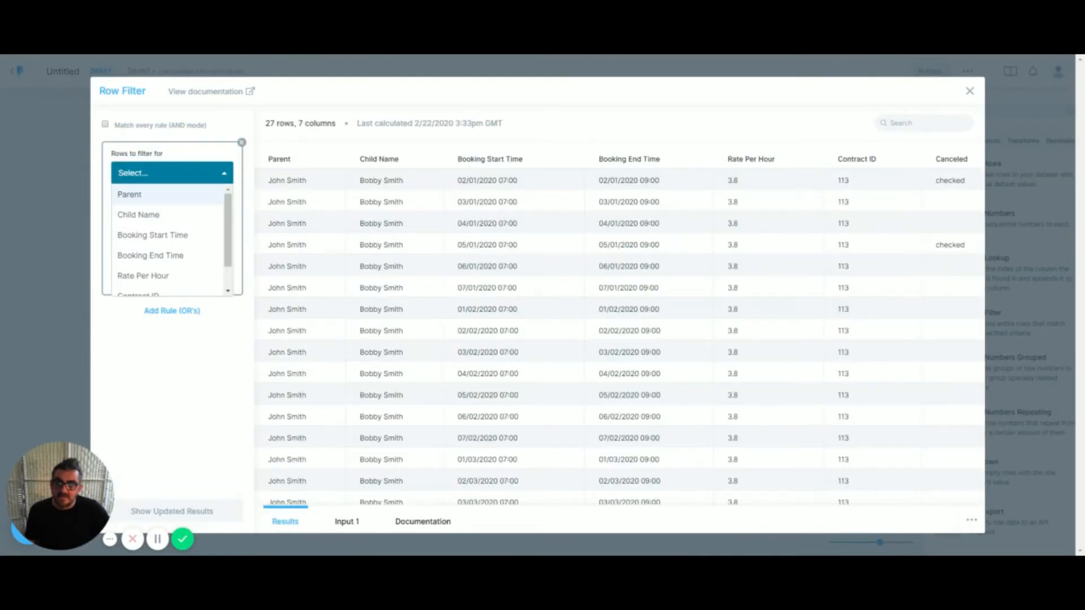
scroll(170, 248, "down", 2)
left_click(206, 286)
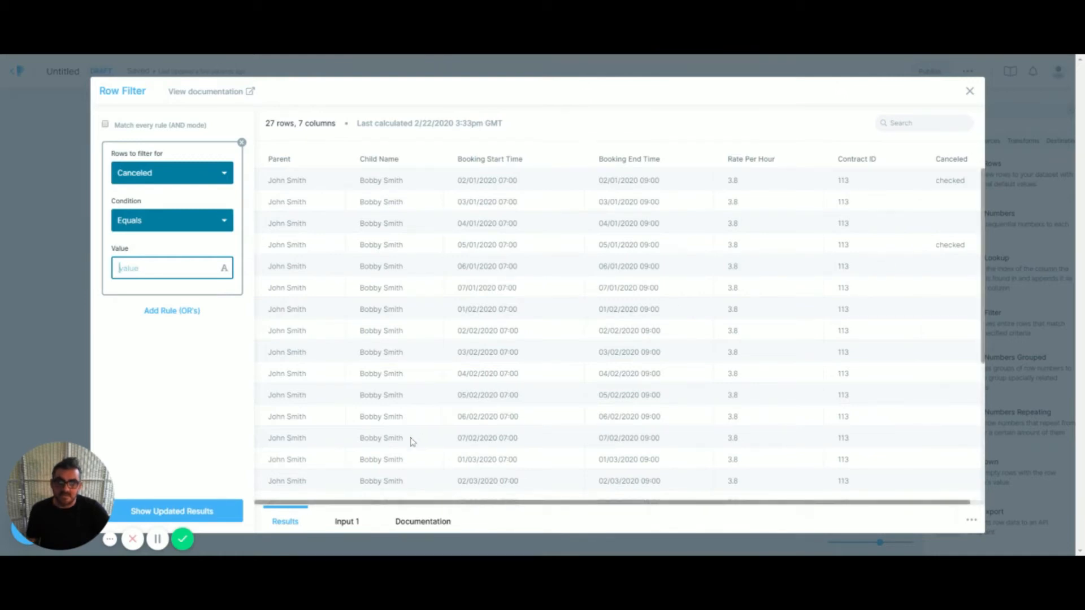
left_click(209, 512)
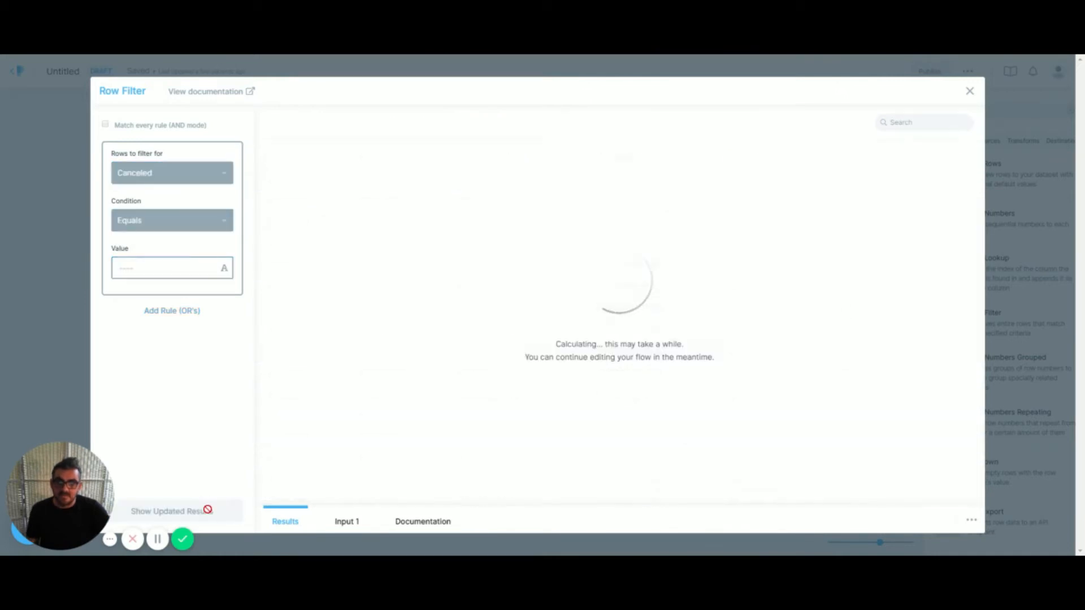
Compare the Row Filter's input with its filtered results and review the Rate Per Hour and Canceled columns.
left_click(347, 521)
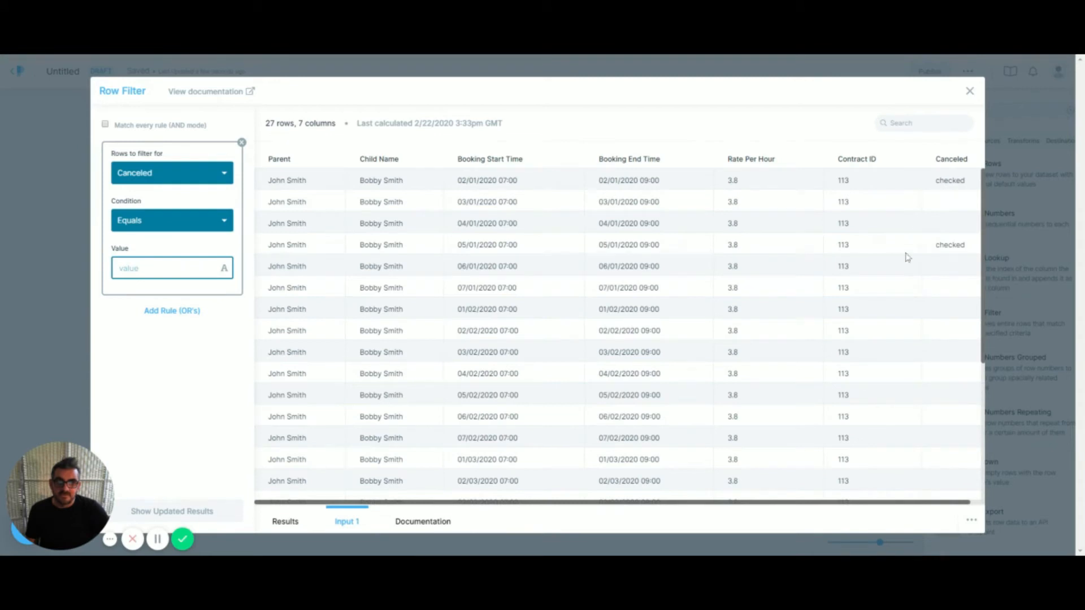
left_click(285, 521)
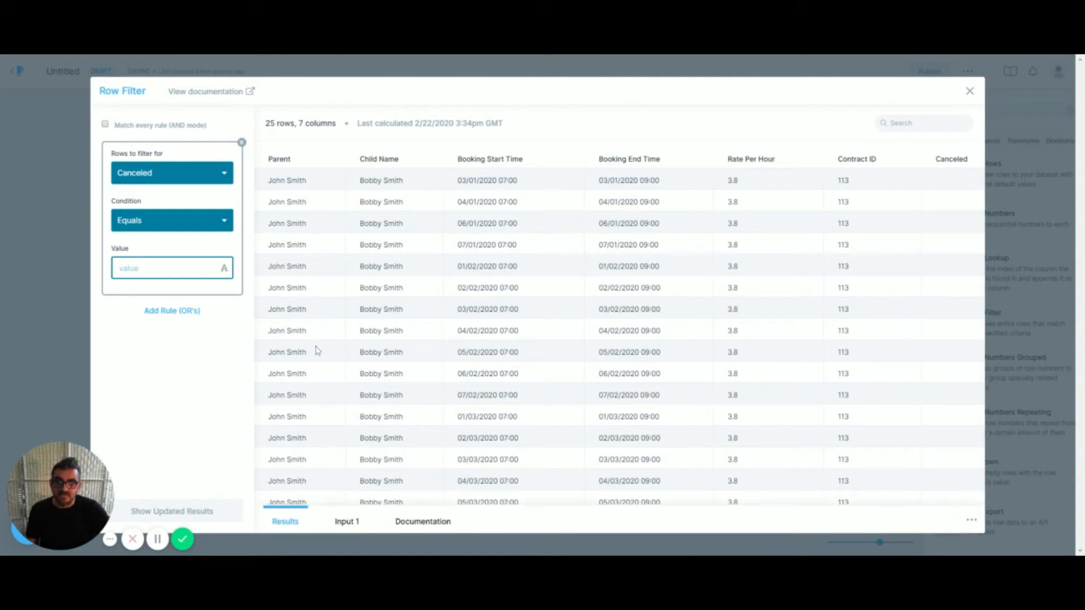
left_click(969, 92)
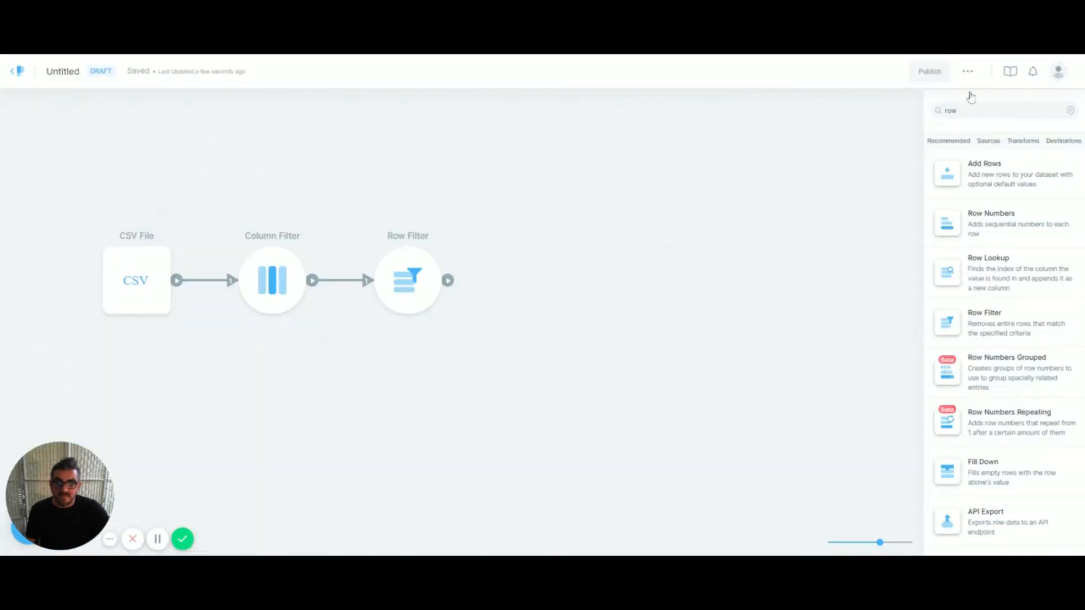
left_click(416, 282)
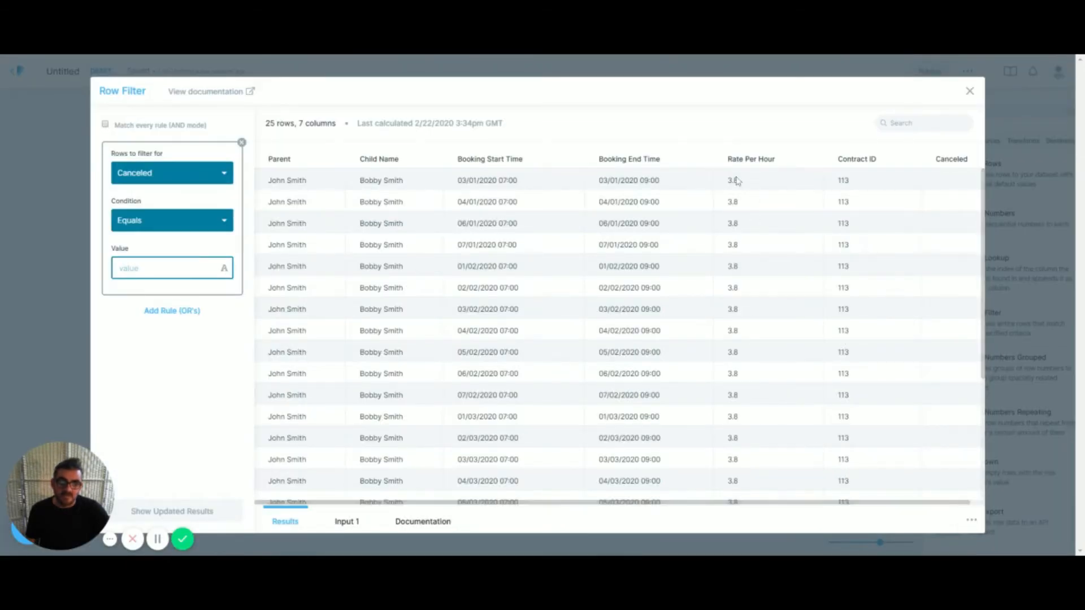
left_click_drag(854, 503, 821, 488)
left_click(970, 91)
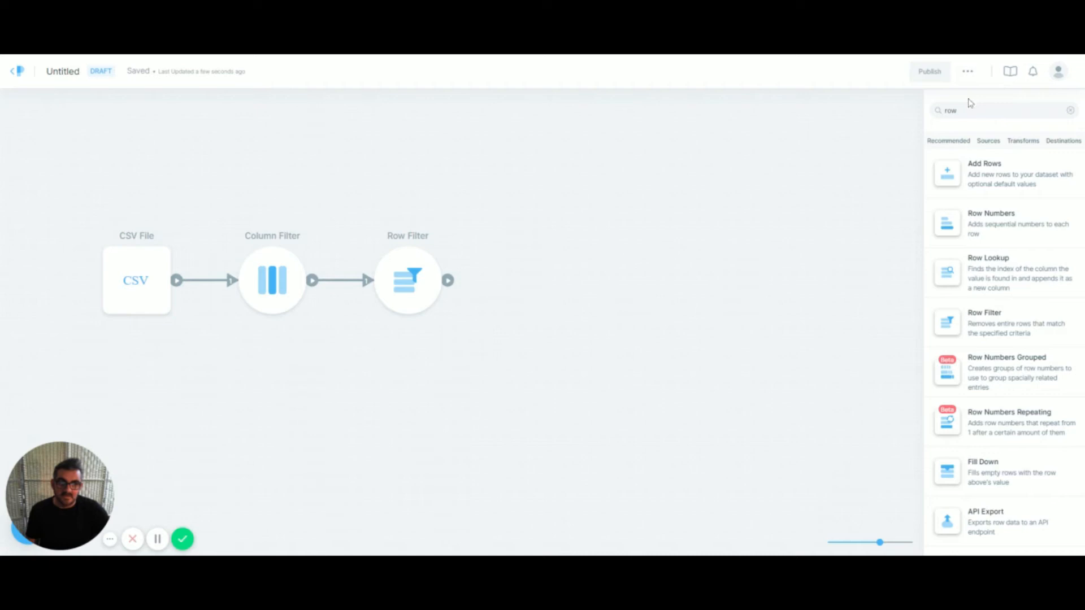
Find the Number Format transform with "num" and connect it after the Row Filter.
left_click_drag(973, 111, 875, 112)
type("n")
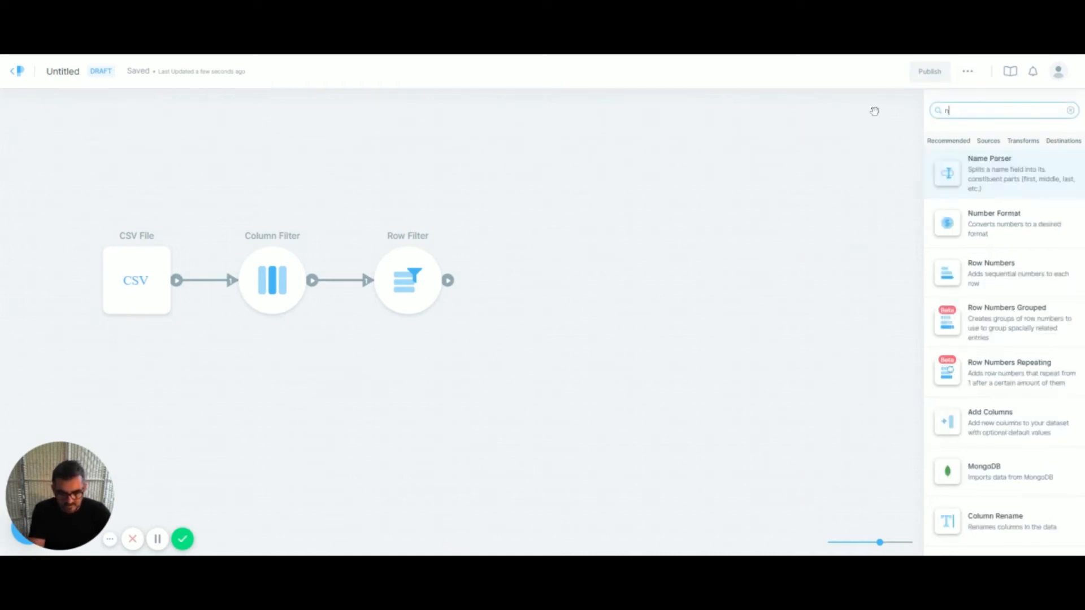
type("um")
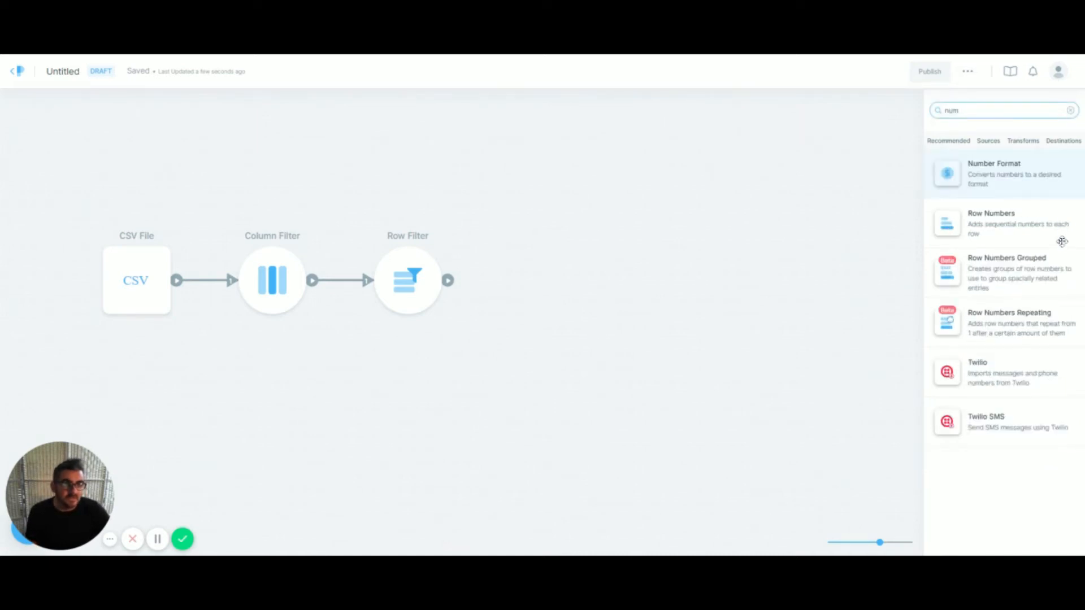
mouse_move(1002, 176)
left_mouse_down()
mouse_move(497, 286)
mouse_move(530, 280)
left_mouse_up()
mouse_move(448, 280)
left_mouse_down()
mouse_move(564, 288)
mouse_move(540, 290)
left_mouse_up()
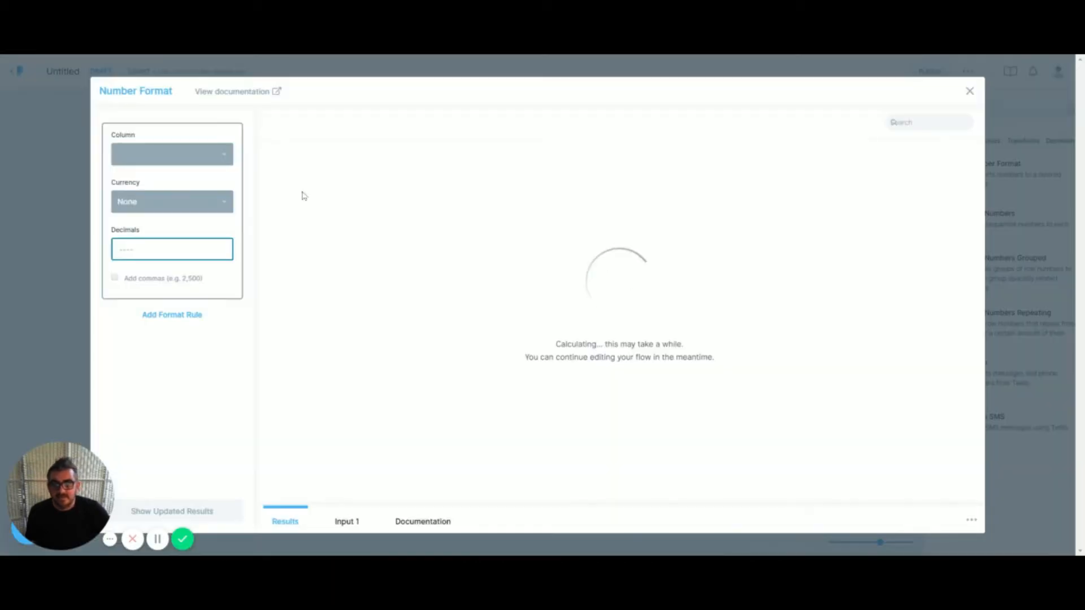
Format the Rate Per Hour column as Pound currency with 2 decimals and update the Number Format results.
left_click(221, 159)
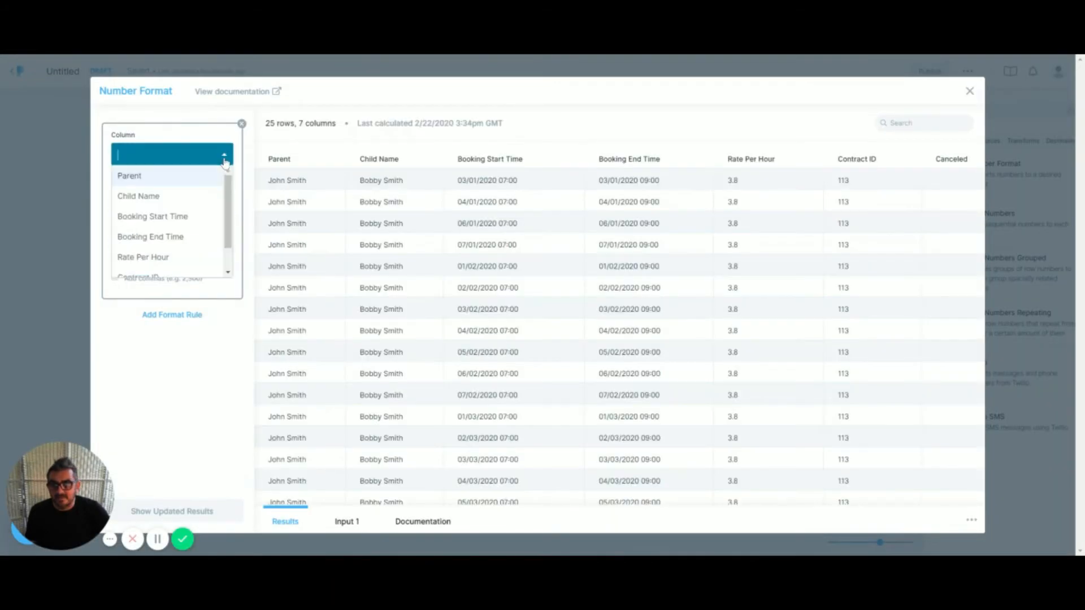
left_click(166, 255)
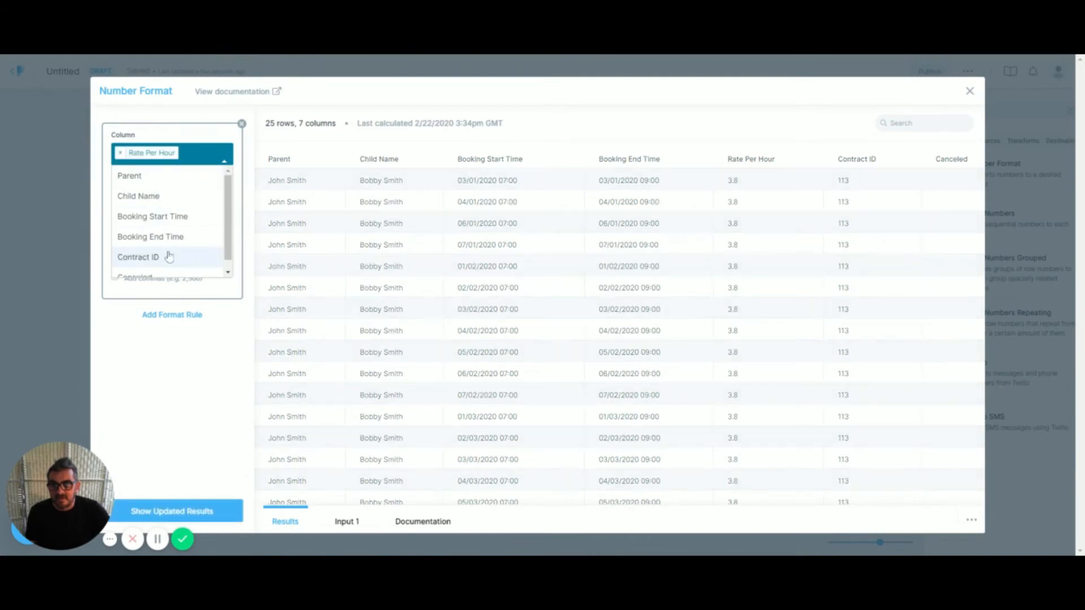
left_click(131, 356)
left_click(184, 218)
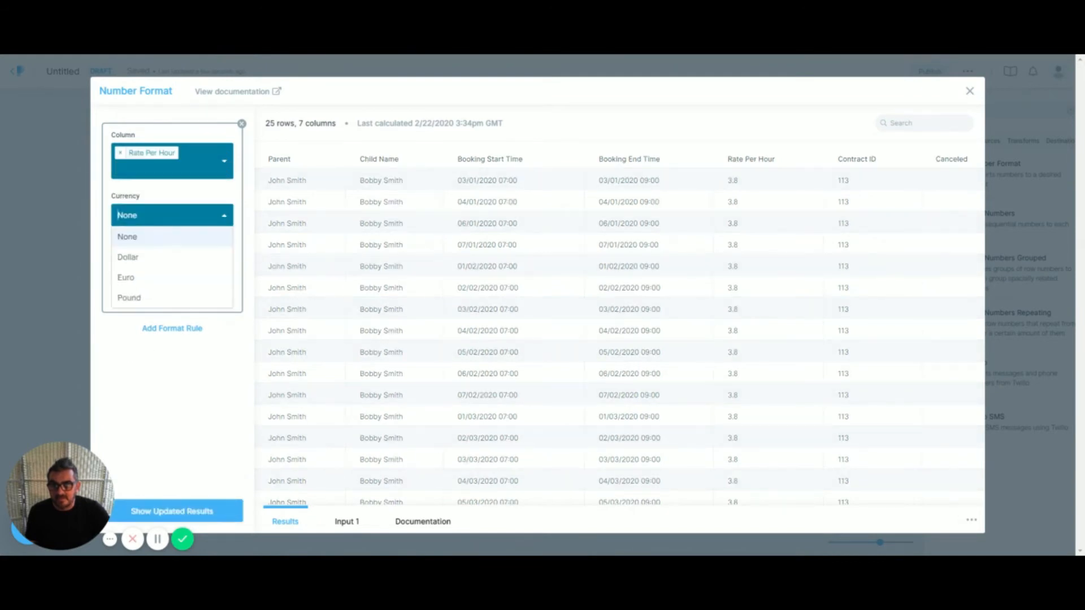
left_click(145, 298)
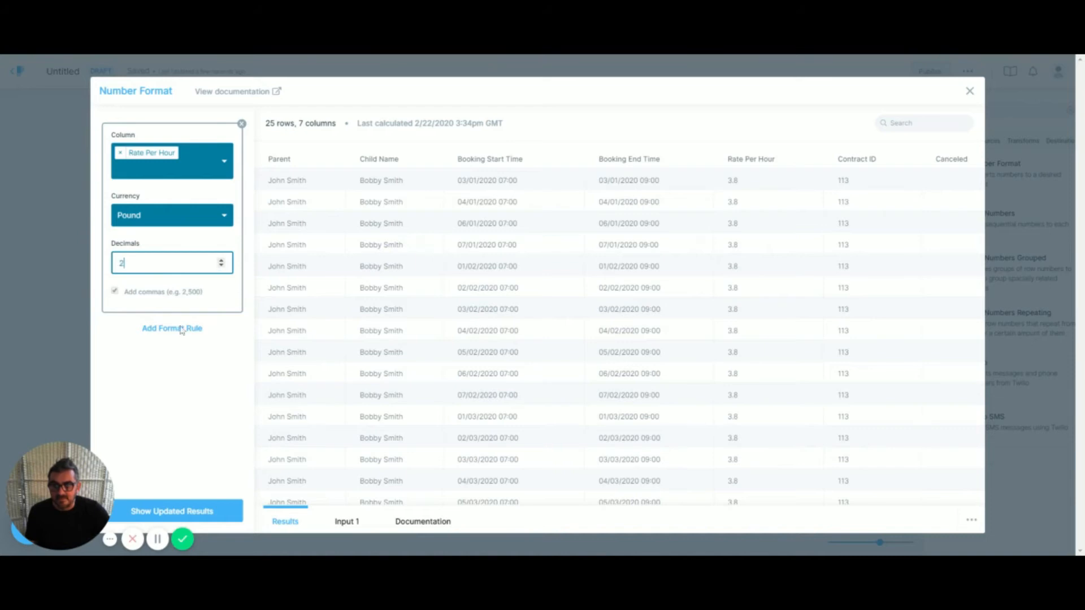
left_click(188, 509)
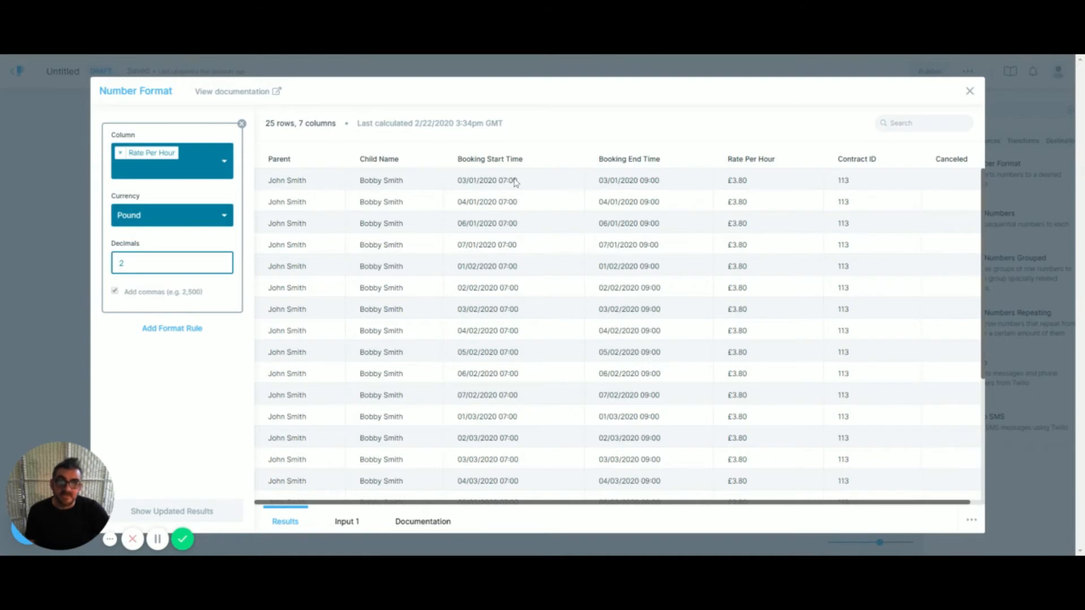
left_click(970, 91)
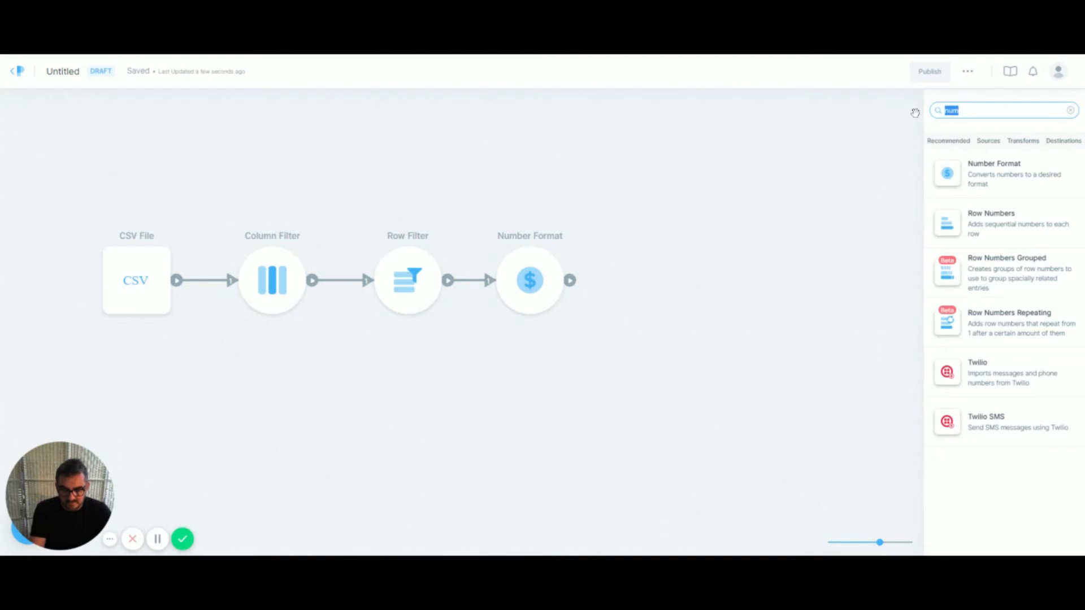
Find the Date Comparison transform with "date", connect it after Number Format and open its settings.
type("date")
left_click(1003, 270)
left_click_drag(570, 281, 662, 285)
left_click(670, 293)
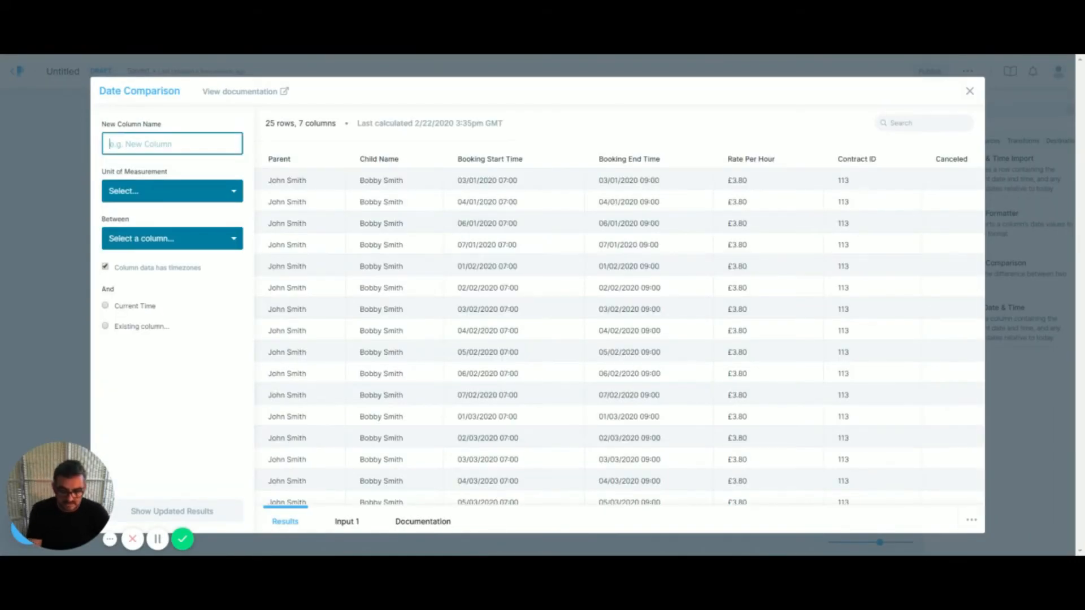
Define a new column Hrs measuring the difference in Hours between Booking Start Time and the existing column Booking End Time.
type("Co")
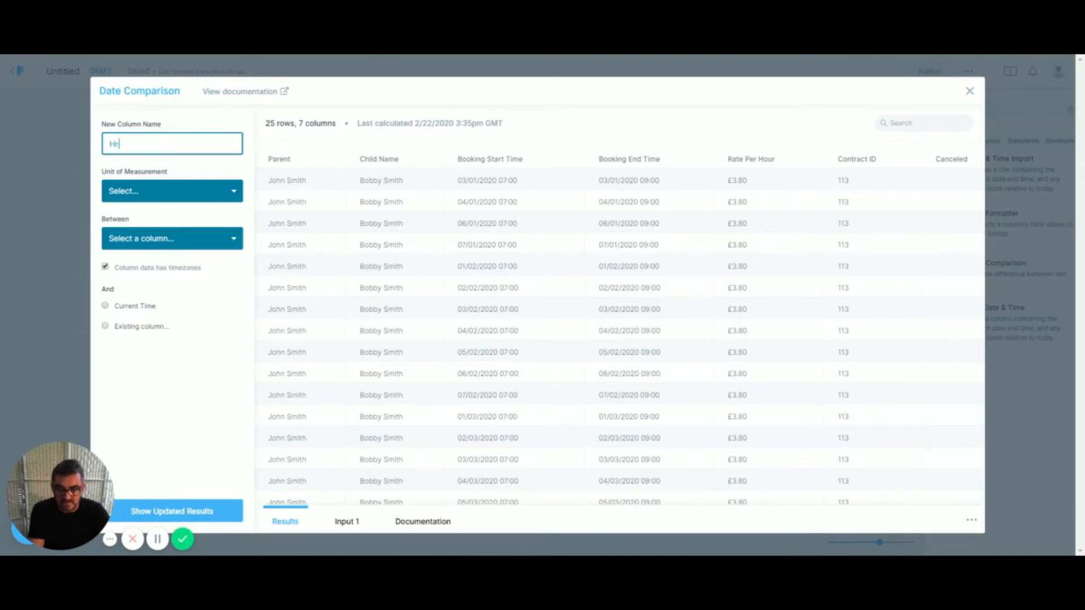
left_click(168, 191)
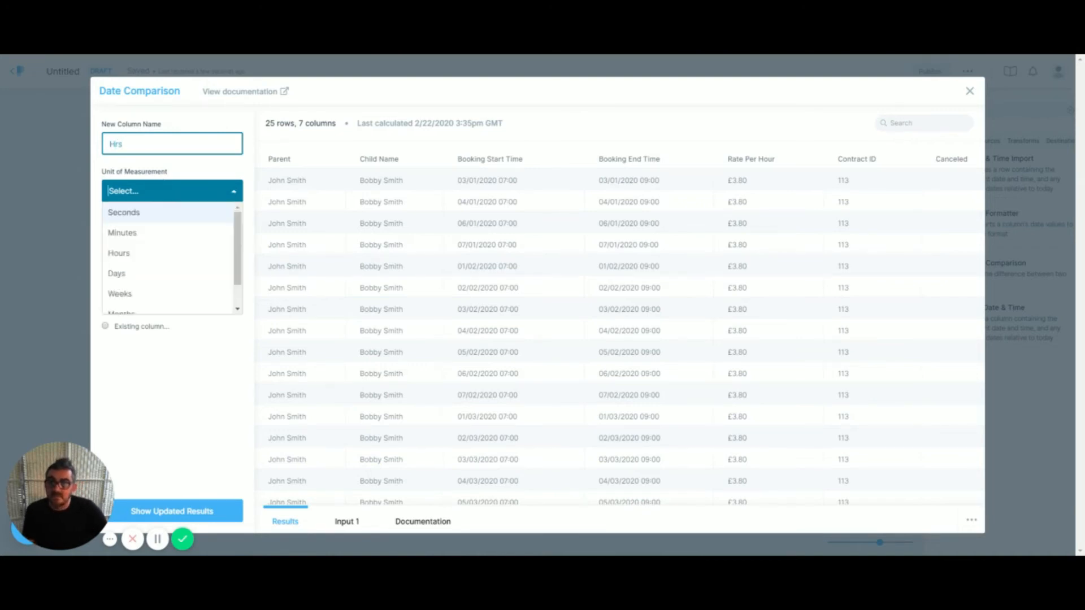
left_click(140, 260)
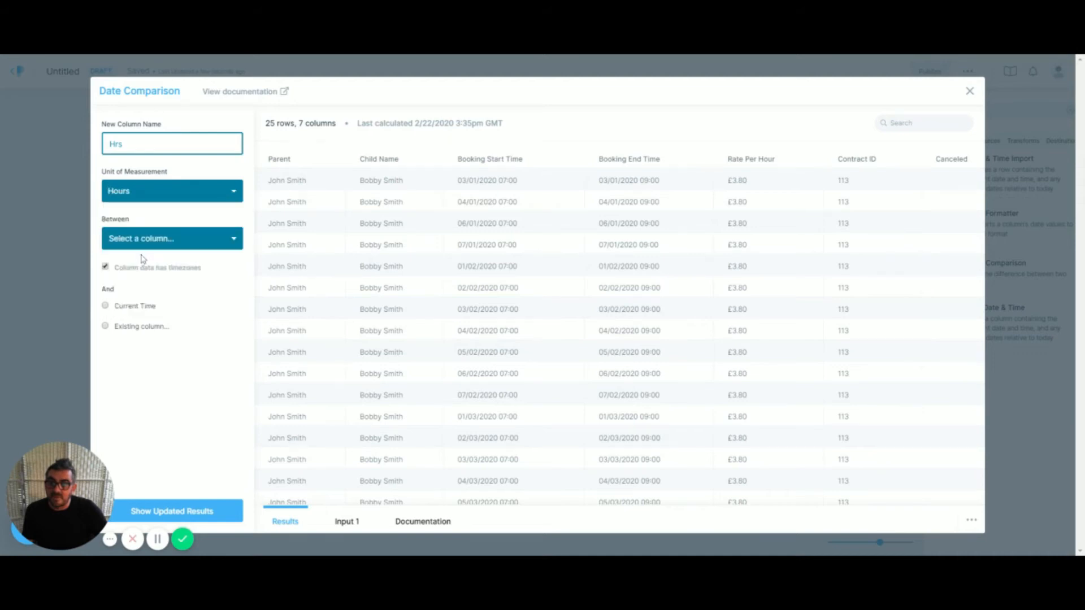
left_click(186, 242)
left_click(198, 301)
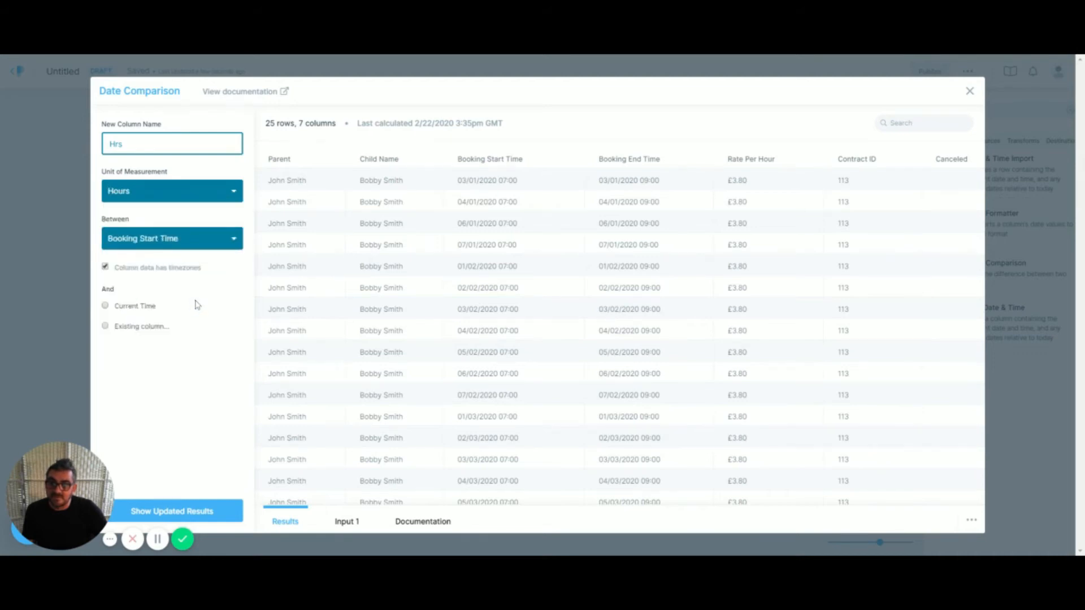
left_click(152, 332)
left_click(190, 365)
left_click(195, 444)
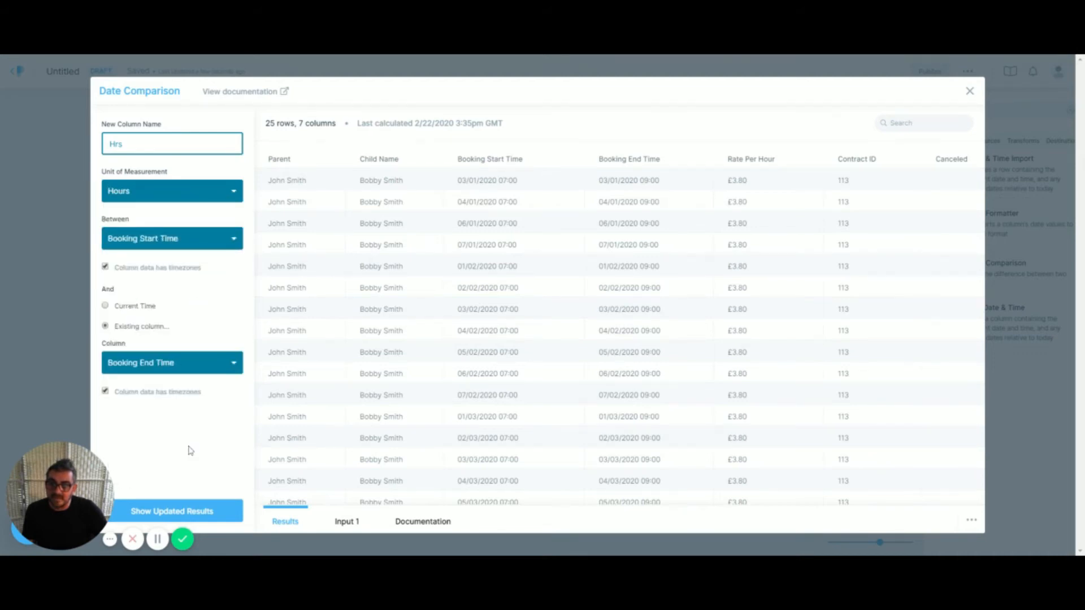
Update the Date Comparison results and check the new Hrs column.
left_click(208, 513)
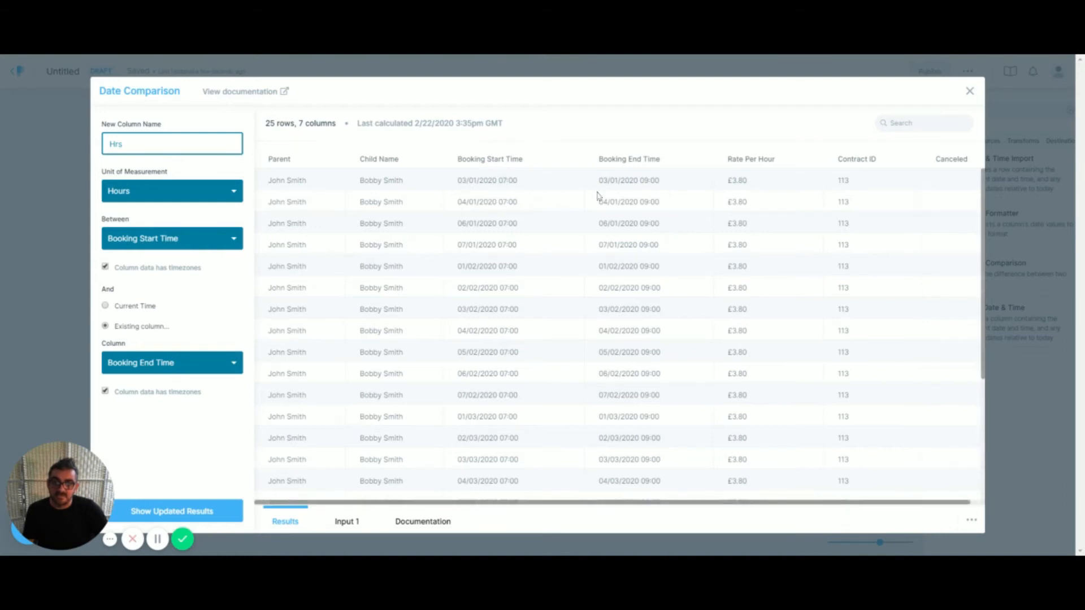
left_click(199, 510)
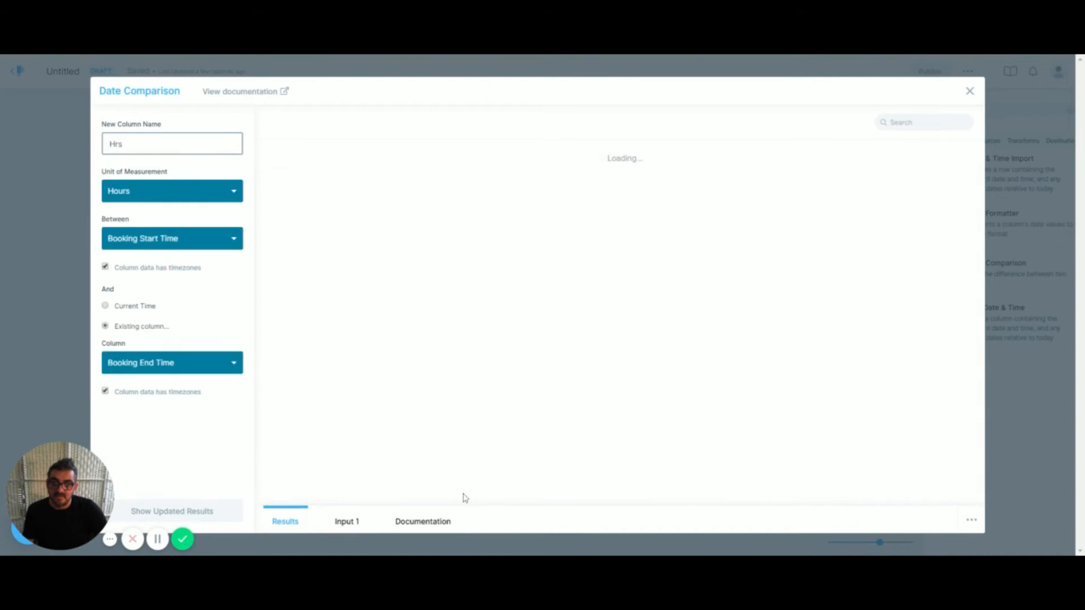
left_click_drag(424, 505, 725, 502)
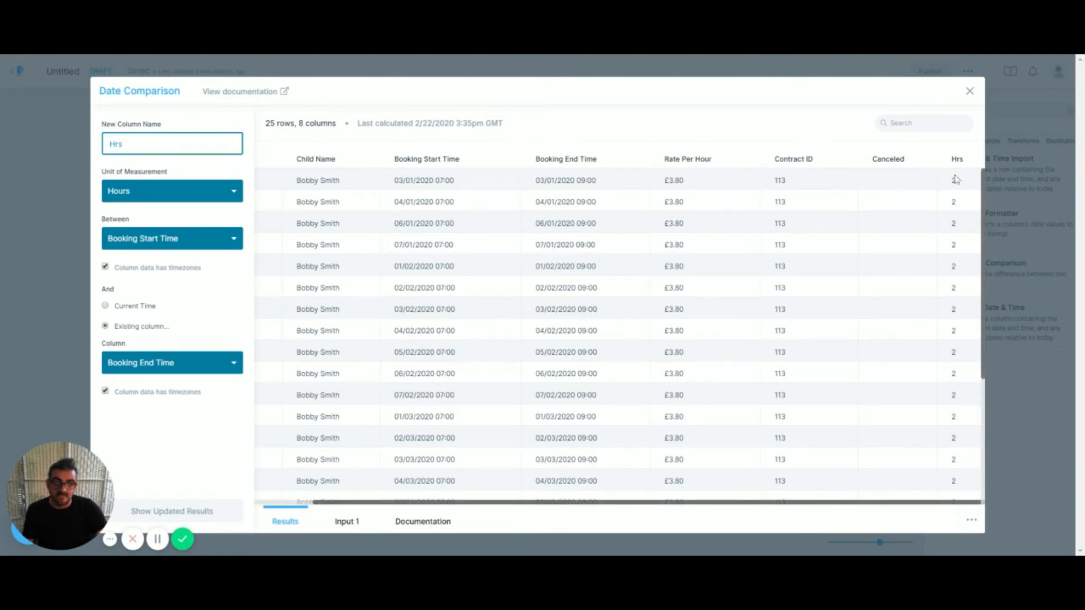
left_click(970, 92)
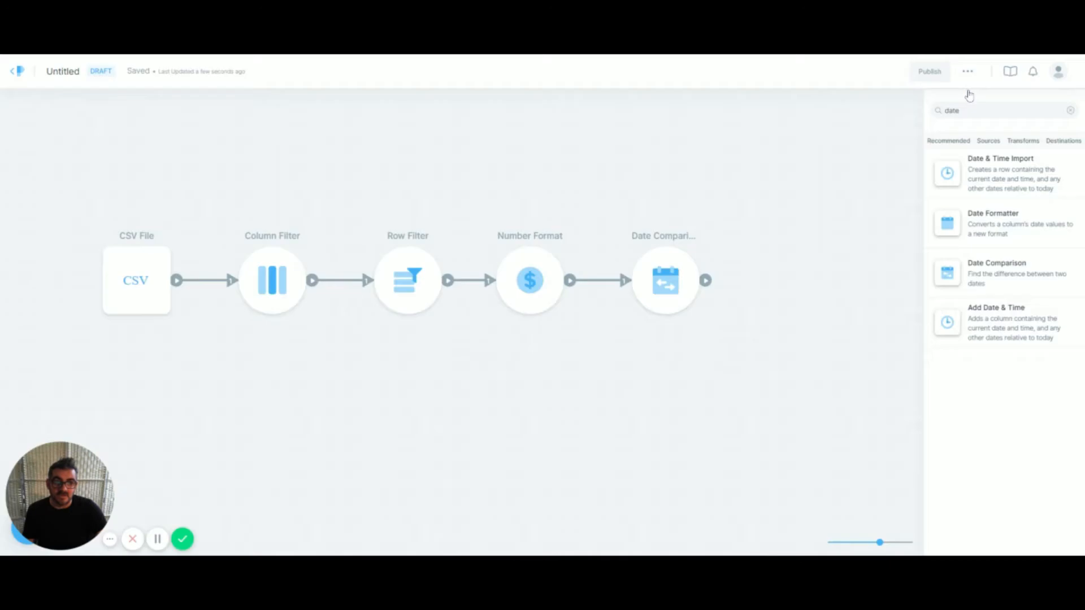
Find the Math transform with "math", connect it after Date Comparison and open its settings.
left_click_drag(976, 112, 888, 115)
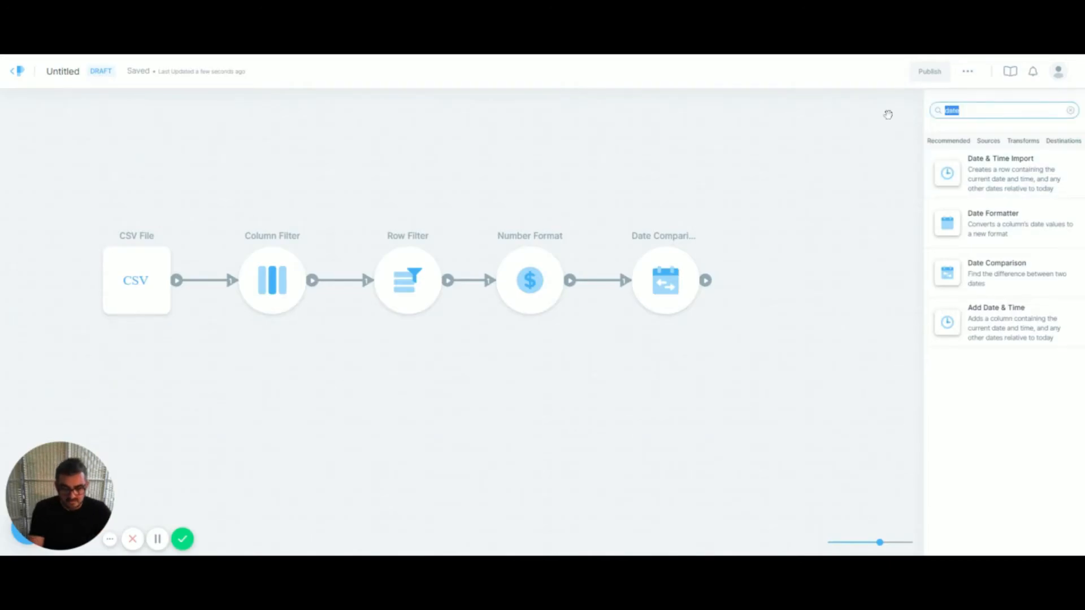
type("math")
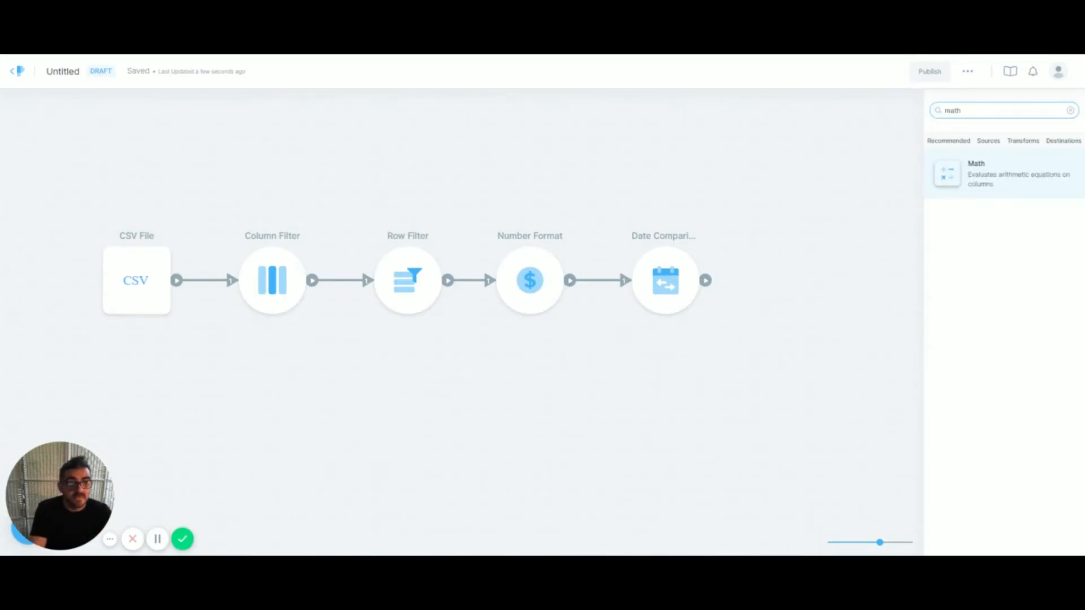
left_click(984, 172)
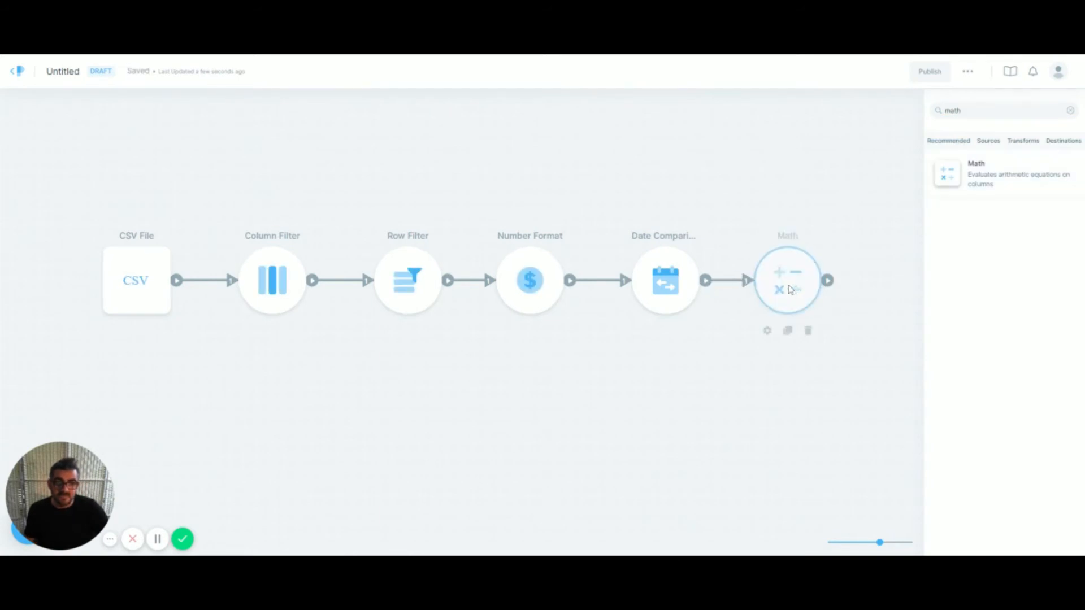
double_click(790, 289)
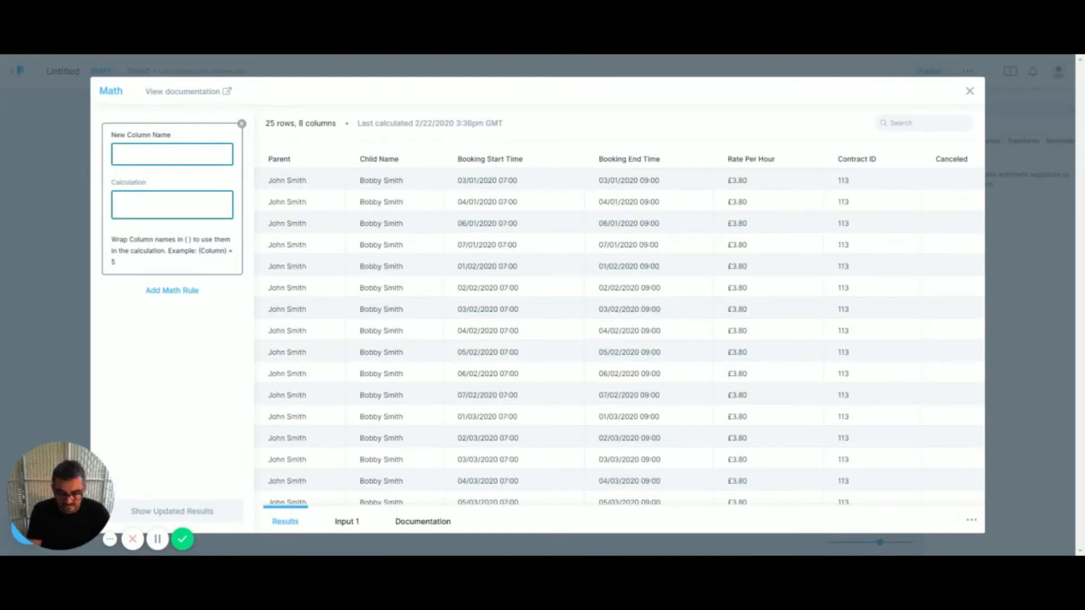
Add a Cost column calculated as {Rate Per Hour}*{Hrs}, update the Math results and check the new column.
type("Co")
left_click(160, 195)
type("(Rate Per Hour)*(Hrs")
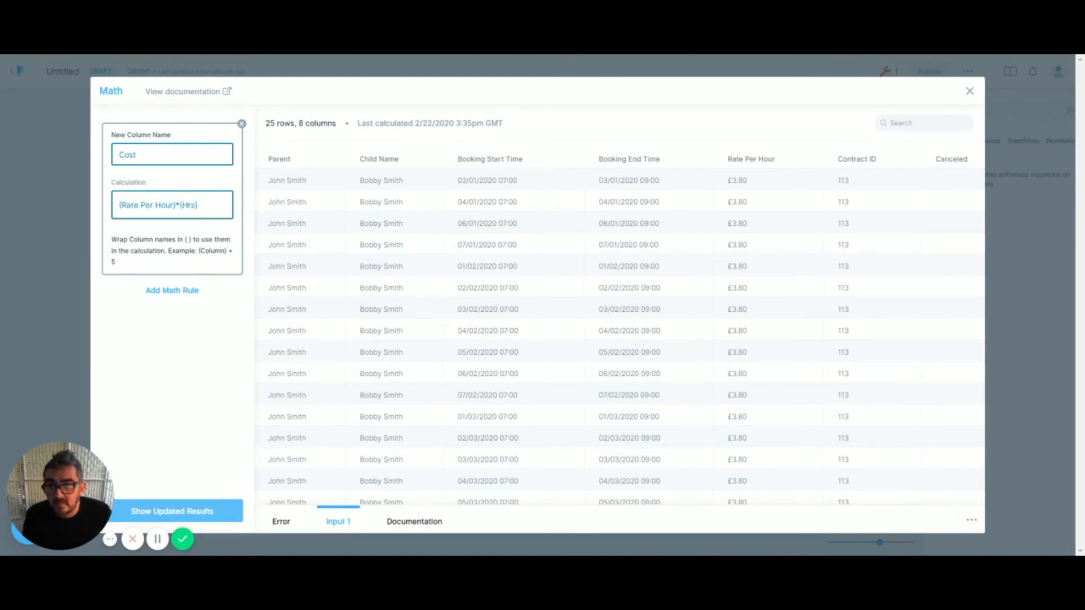
left_click(179, 512)
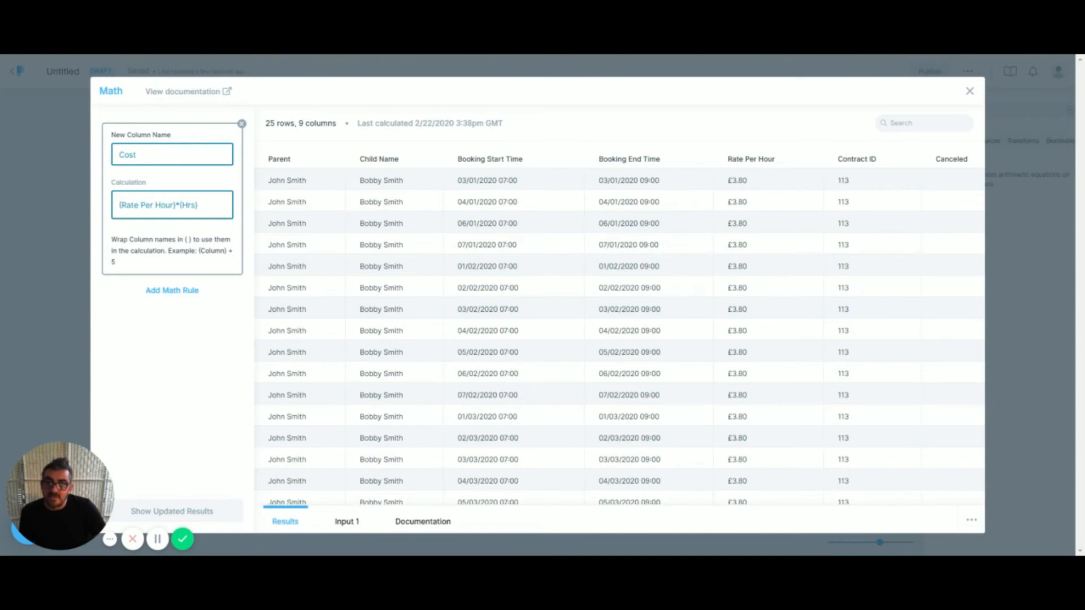
left_click_drag(416, 501, 640, 502)
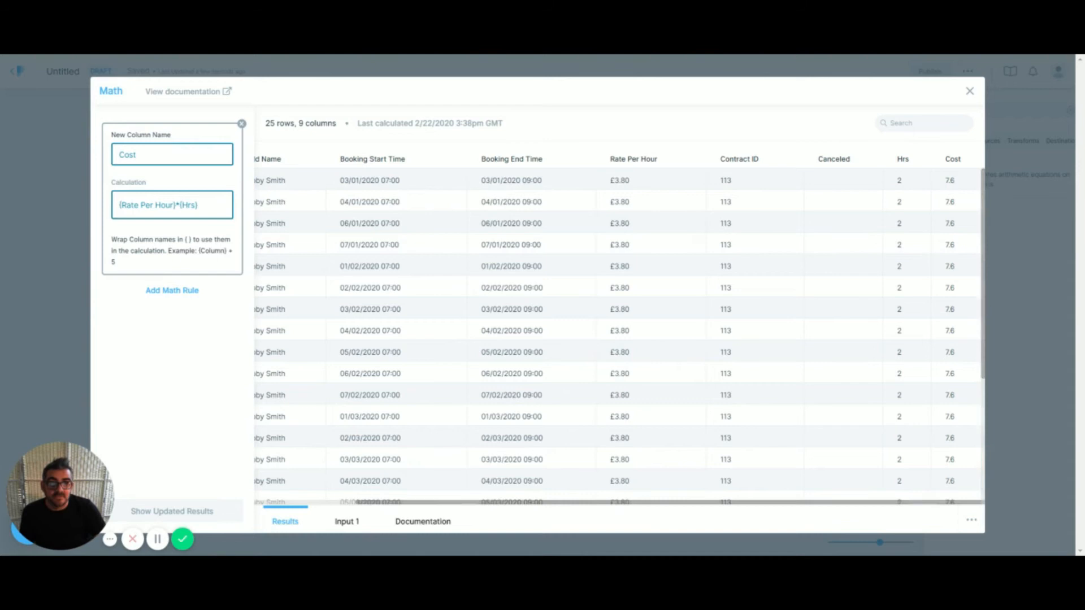
left_click(970, 92)
Move Math to a second row beneath the CSV File, then find Number Format with "num" and connect it after Math.
left_click_drag(791, 283, 166, 400)
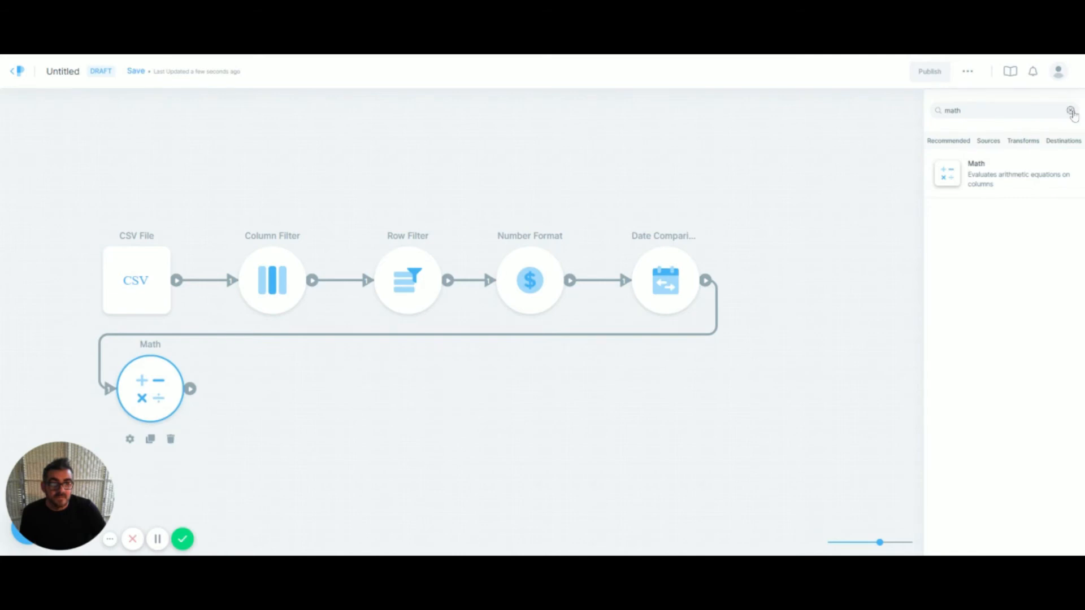
left_click(1057, 115)
type("num")
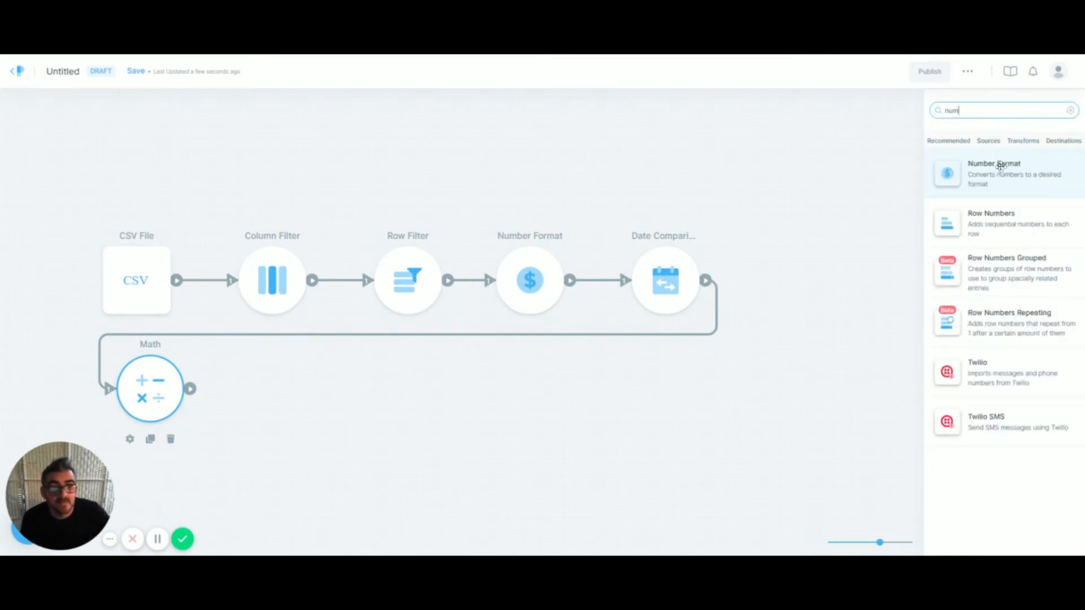
left_click_drag(1001, 165, 261, 397)
left_click_drag(190, 389, 266, 404)
double_click(271, 399)
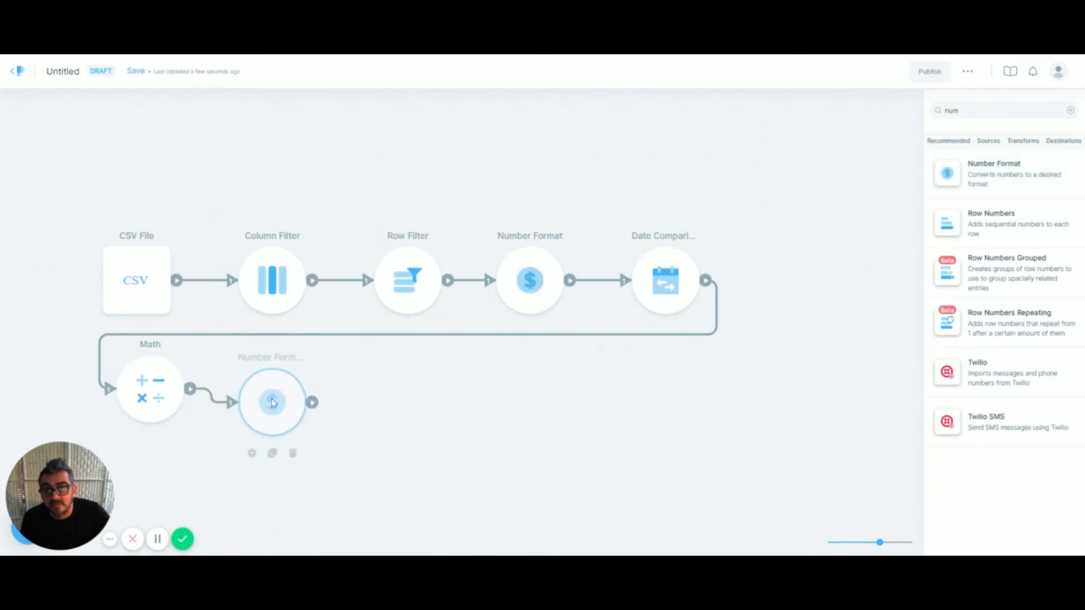
Format the Cost column as Pound currency with 2 decimals, update the results and check the formatted costs.
left_click(181, 153)
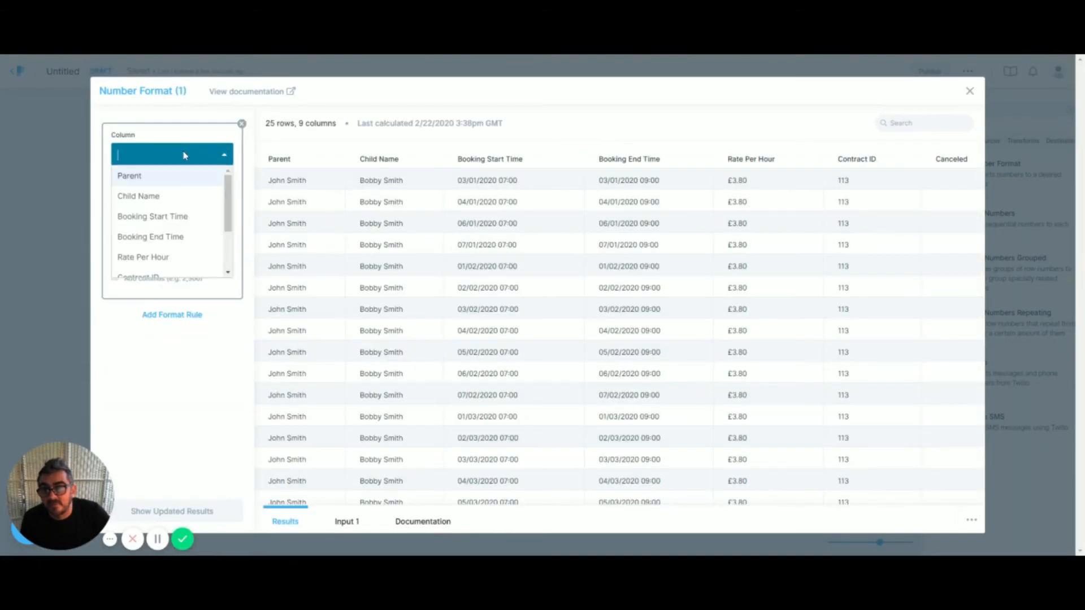
scroll(219, 237, "down", 3)
left_click(204, 274)
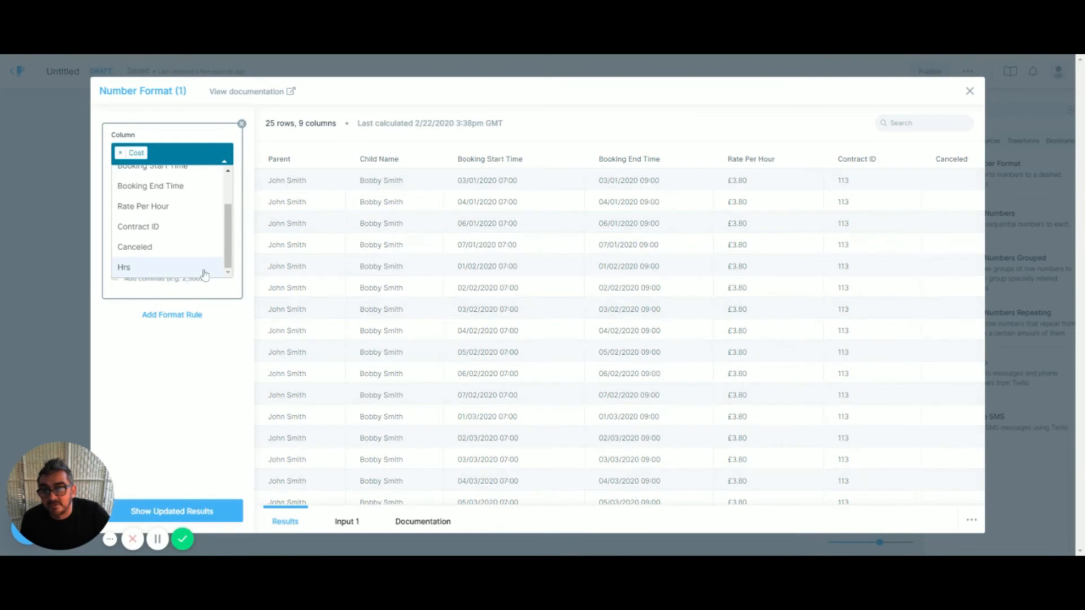
left_click(124, 364)
left_click(178, 219)
left_click(152, 297)
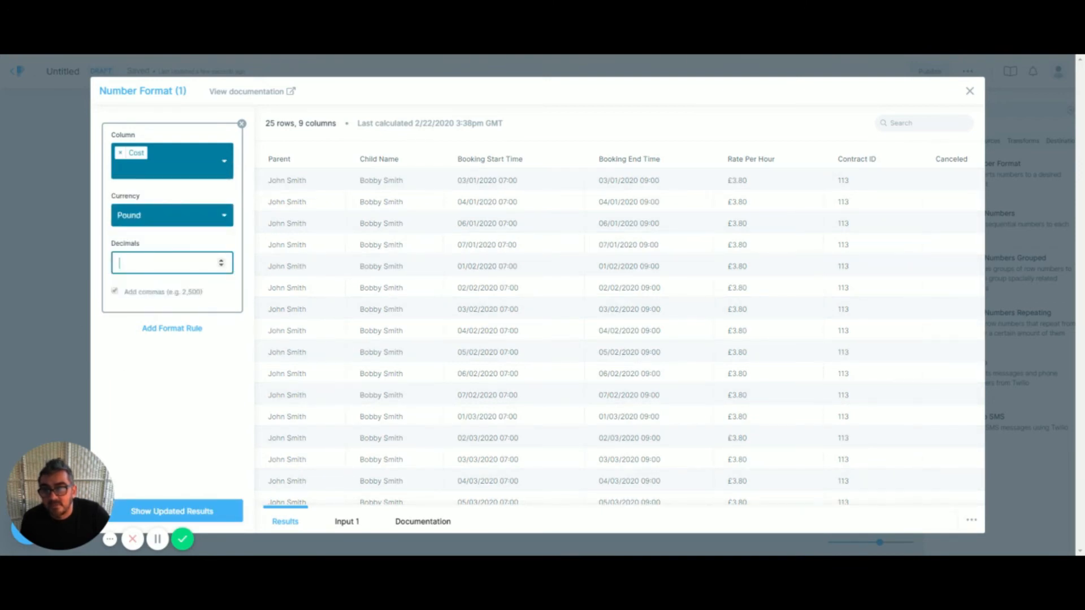
double_click(222, 262)
left_click(150, 511)
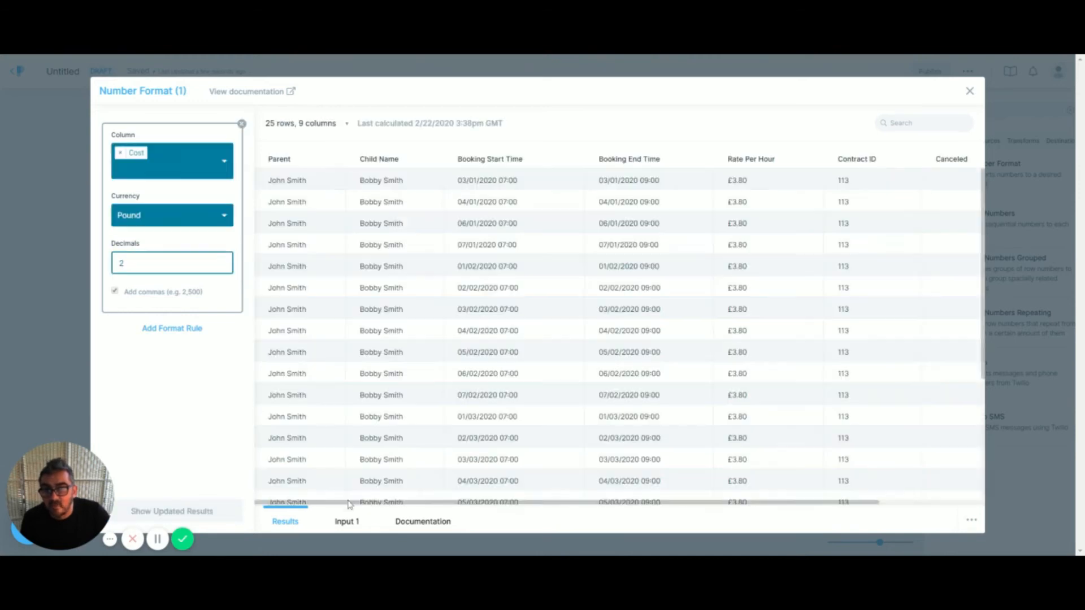
left_click_drag(348, 503, 869, 503)
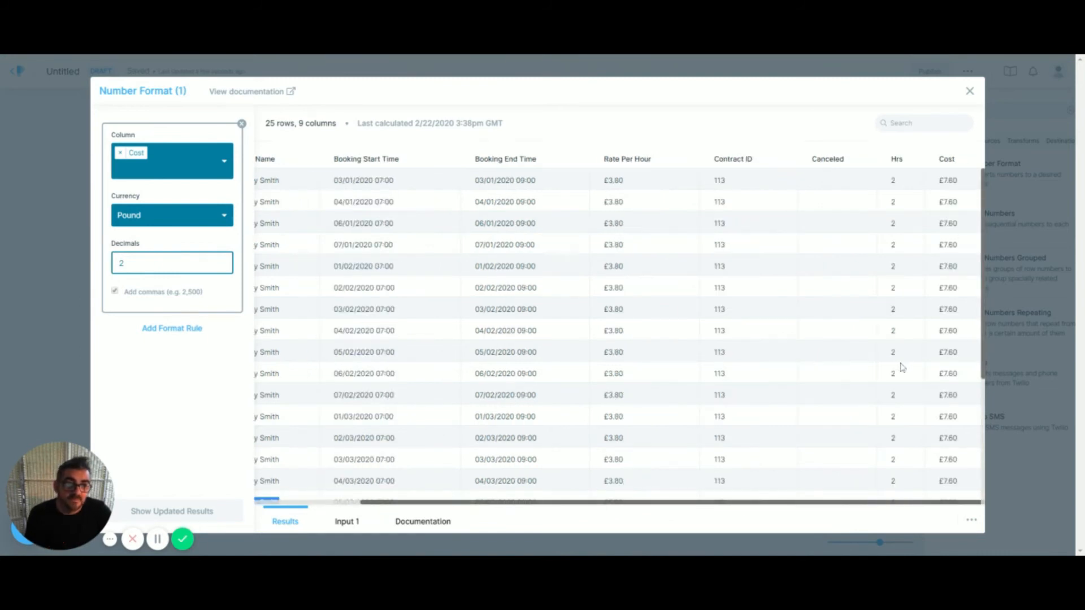
left_click(971, 91)
Align the second Number Format with Math, find Column Reorder with "col" and connect it after that Number Format.
left_click_drag(273, 405, 274, 391)
left_click_drag(971, 111, 920, 106)
type("col")
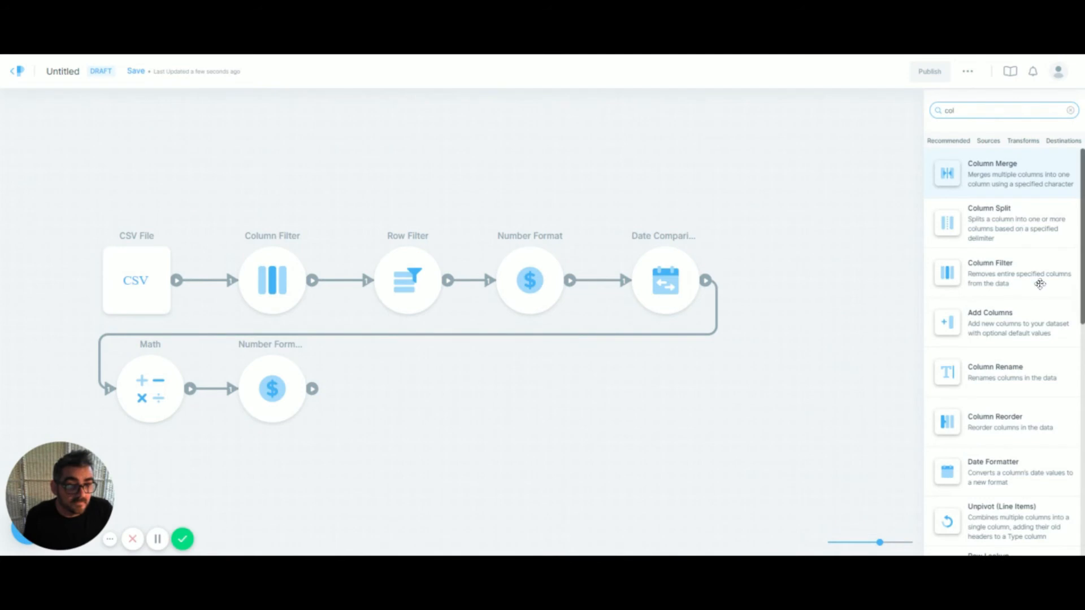
left_click_drag(1011, 416, 408, 389)
left_click_drag(316, 394, 408, 390)
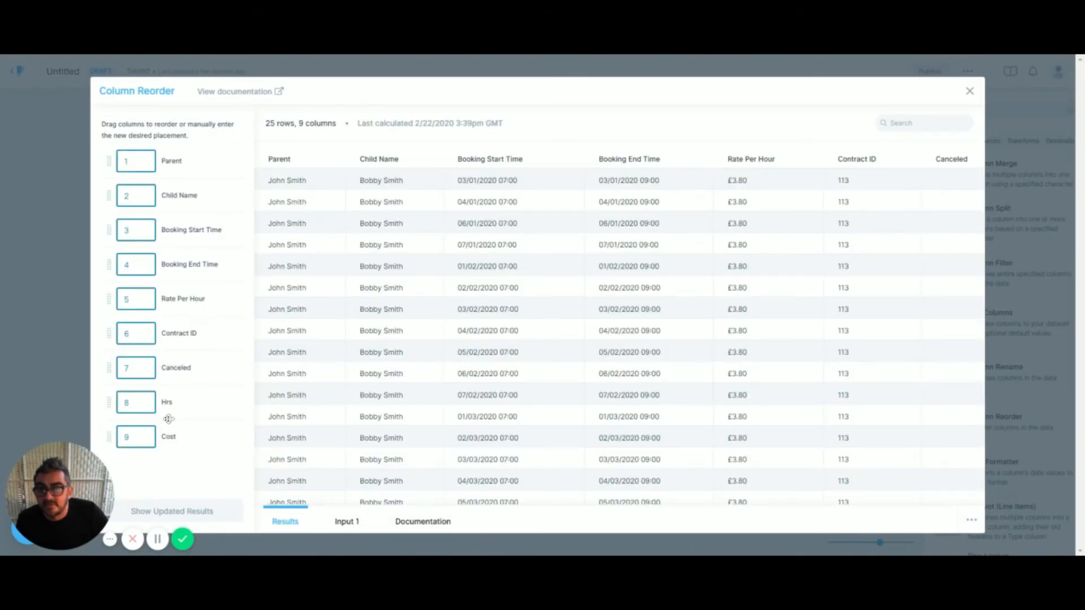
Reorder the columns with Child Name first and Hrs and Cost directly after Rate Per Hour, update the results and check the order.
left_click_drag(113, 200, 109, 161)
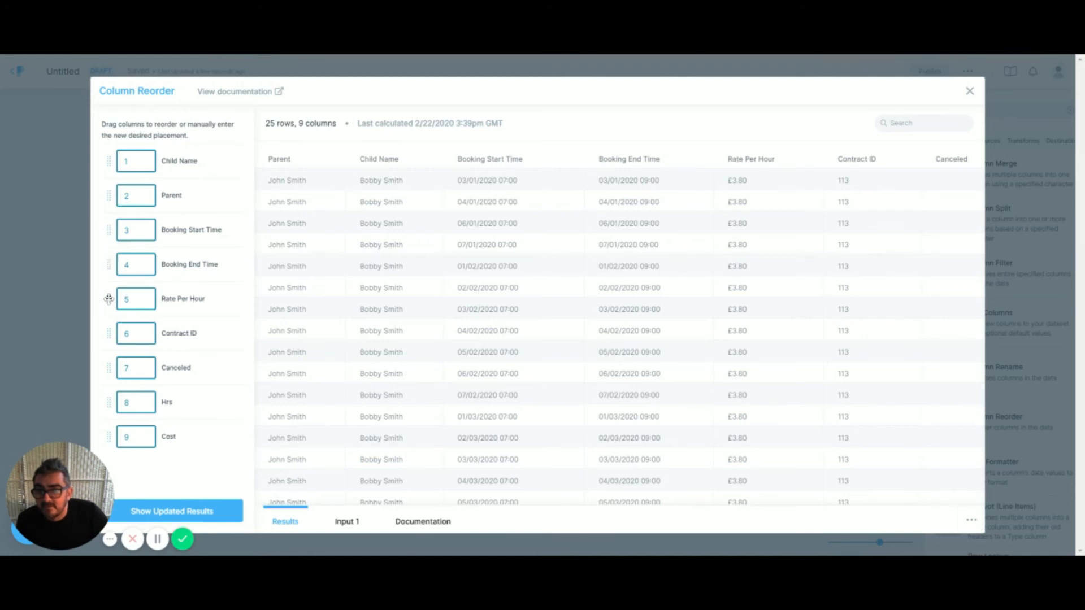
left_click_drag(108, 402, 108, 332)
left_click_drag(109, 438, 109, 365)
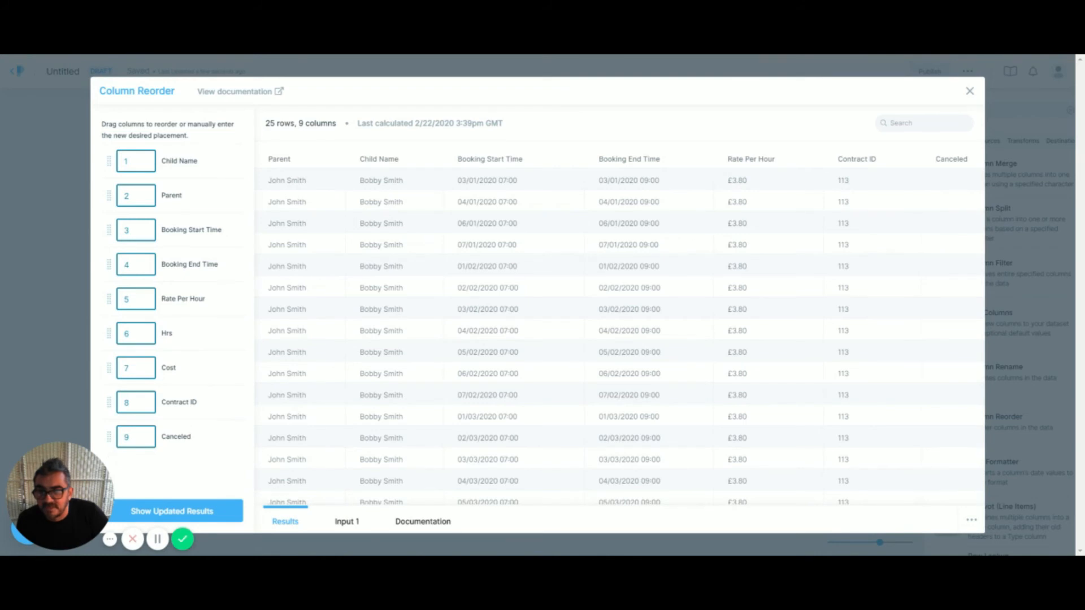
left_click(165, 510)
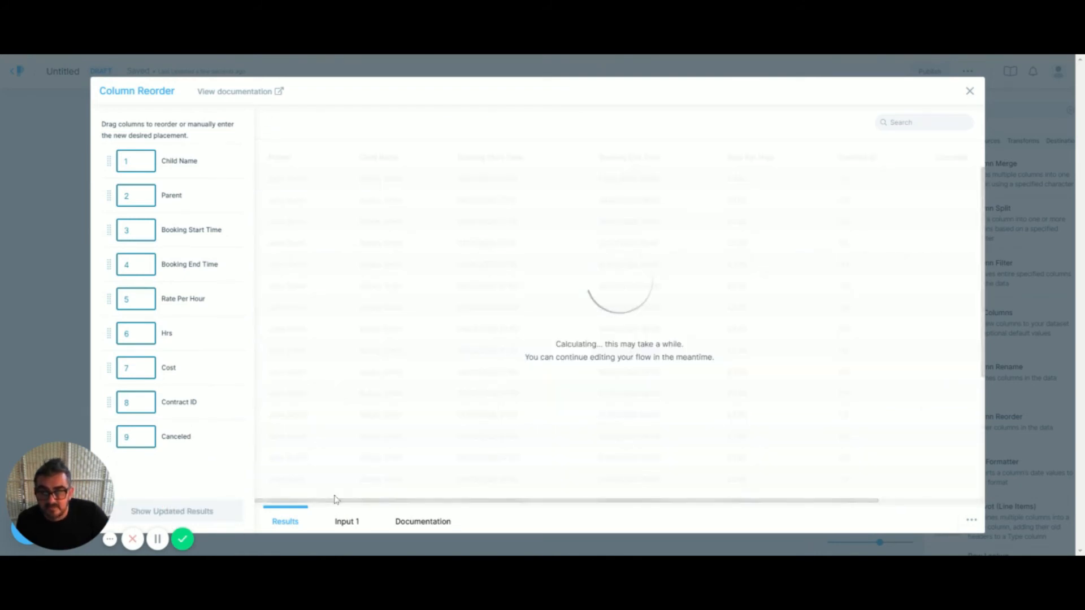
left_click_drag(350, 503, 657, 495)
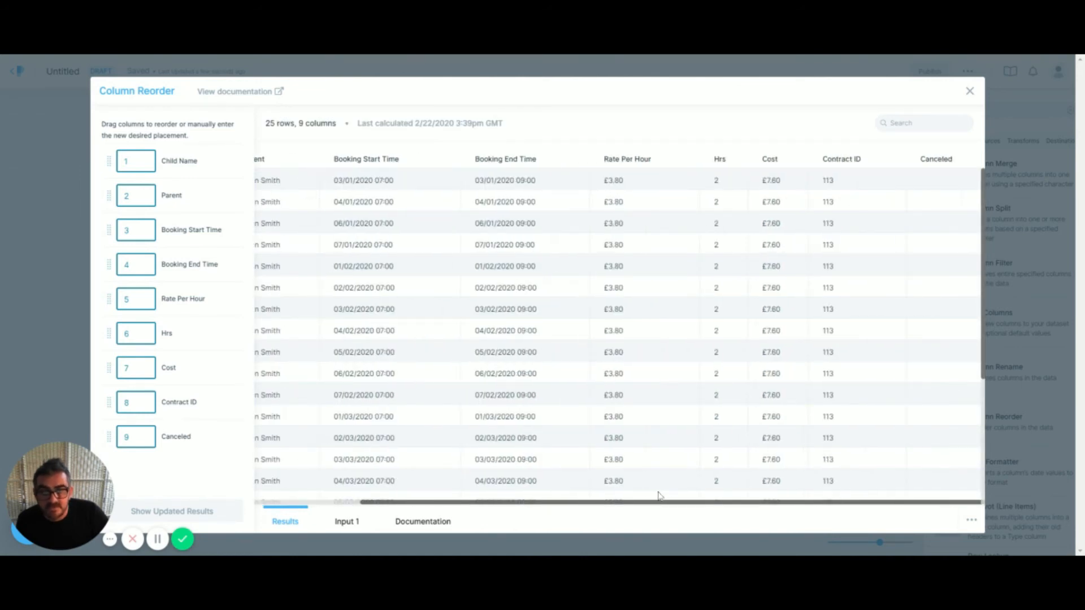
left_click(969, 93)
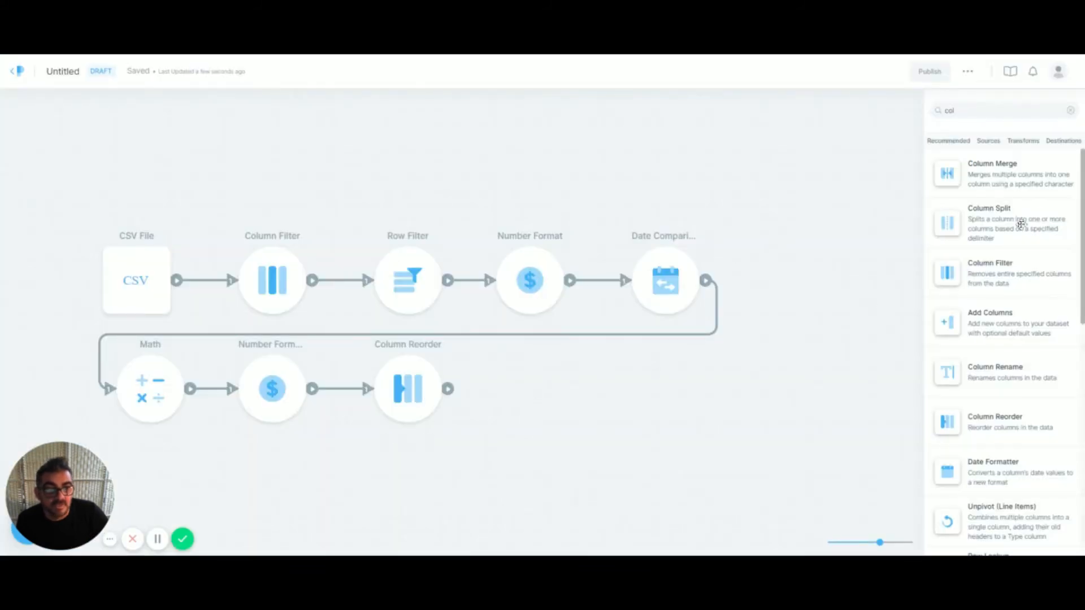
Find the Column Rename transform with "col" and connect it after Column Reorder.
left_click_drag(967, 111, 916, 110)
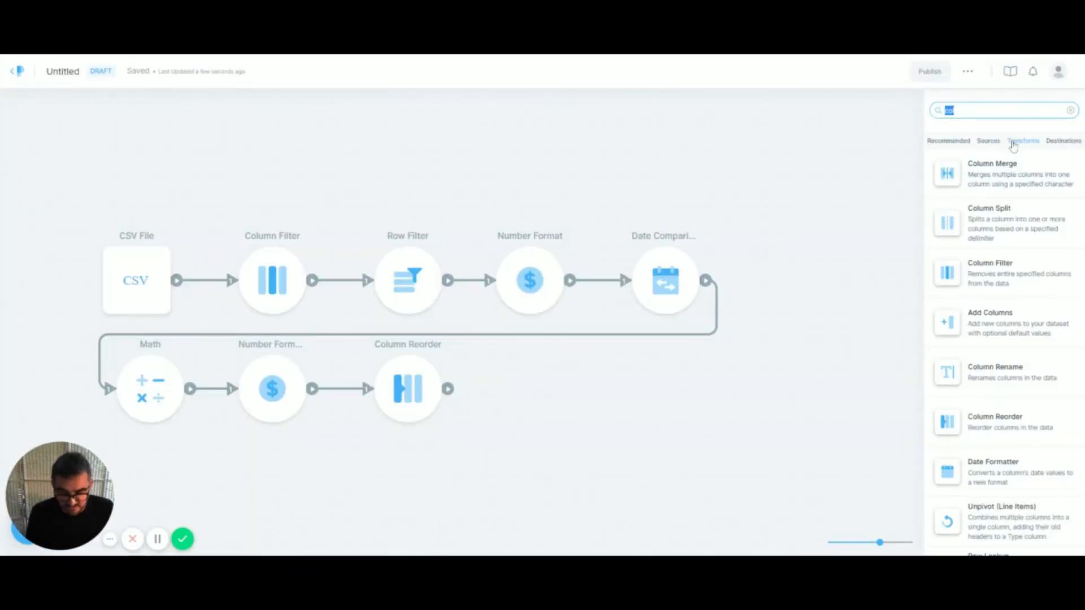
type("col")
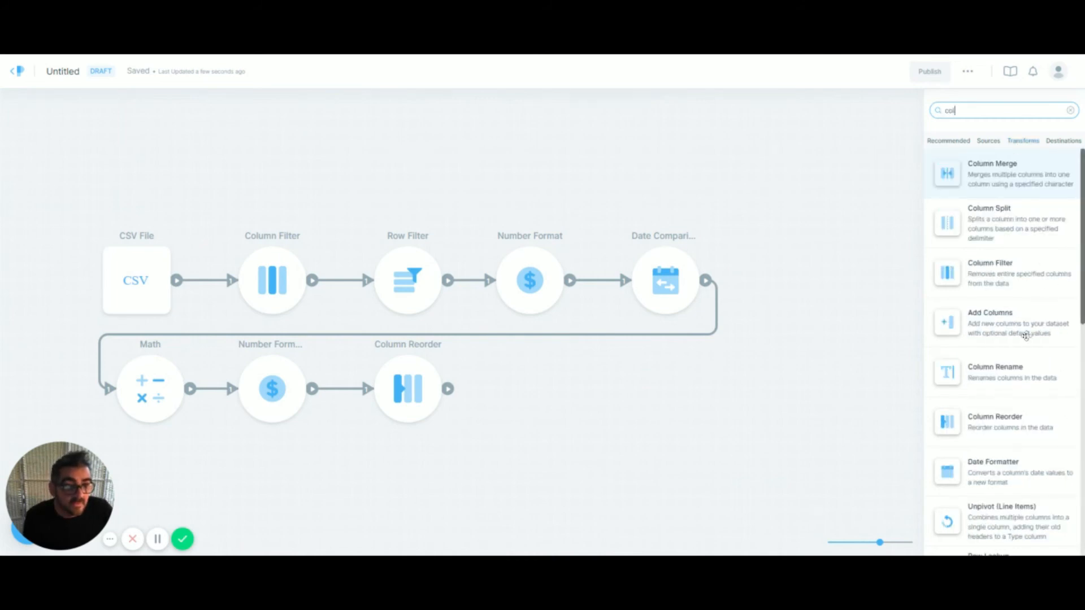
left_click_drag(1012, 374, 508, 398)
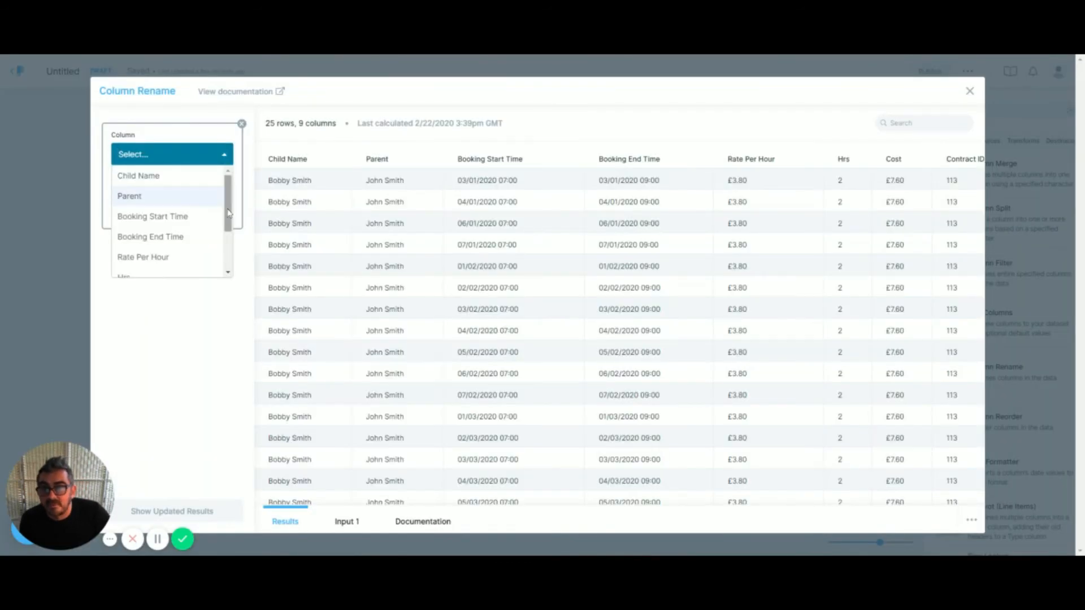
Rename the Canceled column as Cancelled, update the results and check the new header.
left_click_drag(229, 206, 222, 283)
left_click(169, 267)
type("Cancelled")
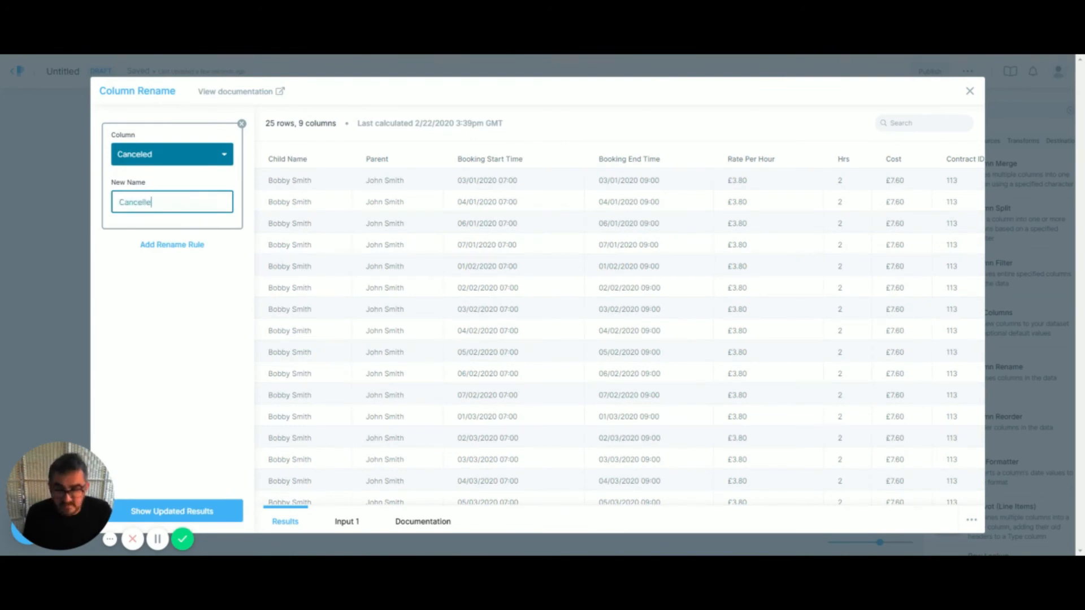
left_click(211, 514)
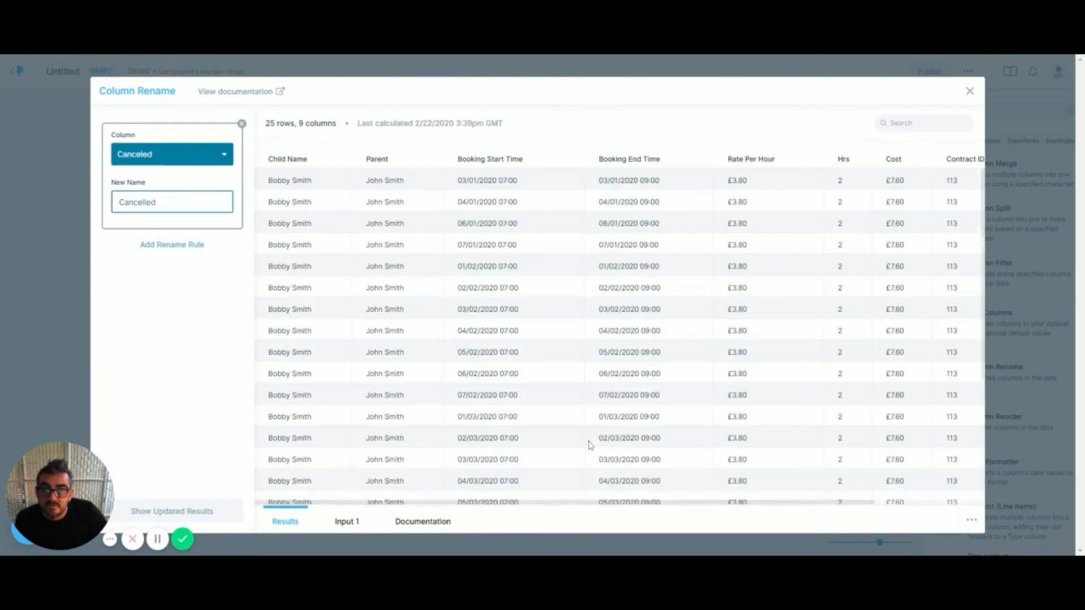
left_click_drag(616, 502, 803, 512)
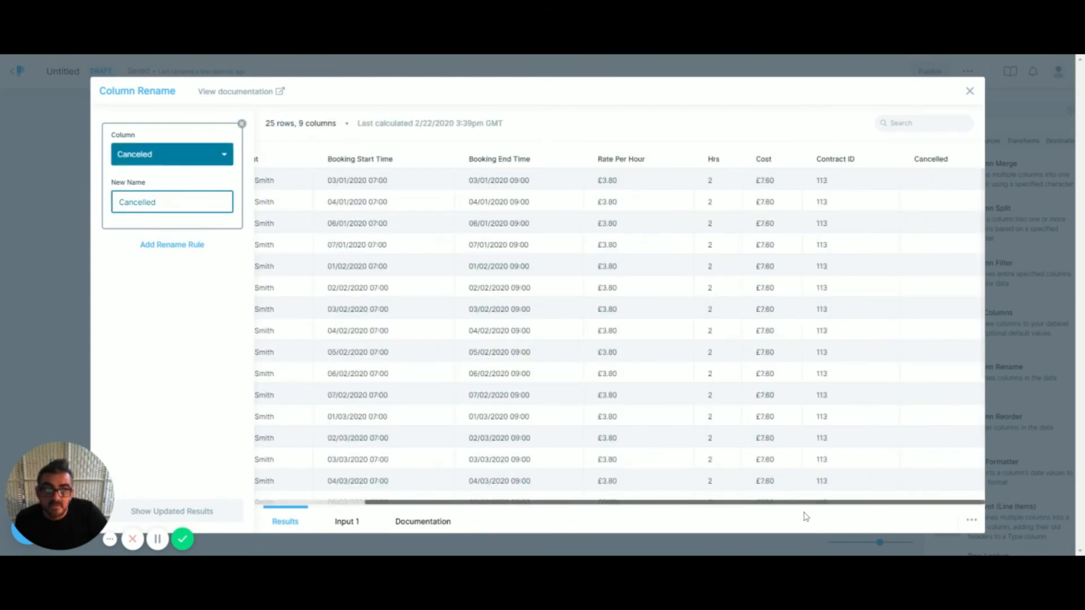
left_click_drag(628, 504, 433, 493)
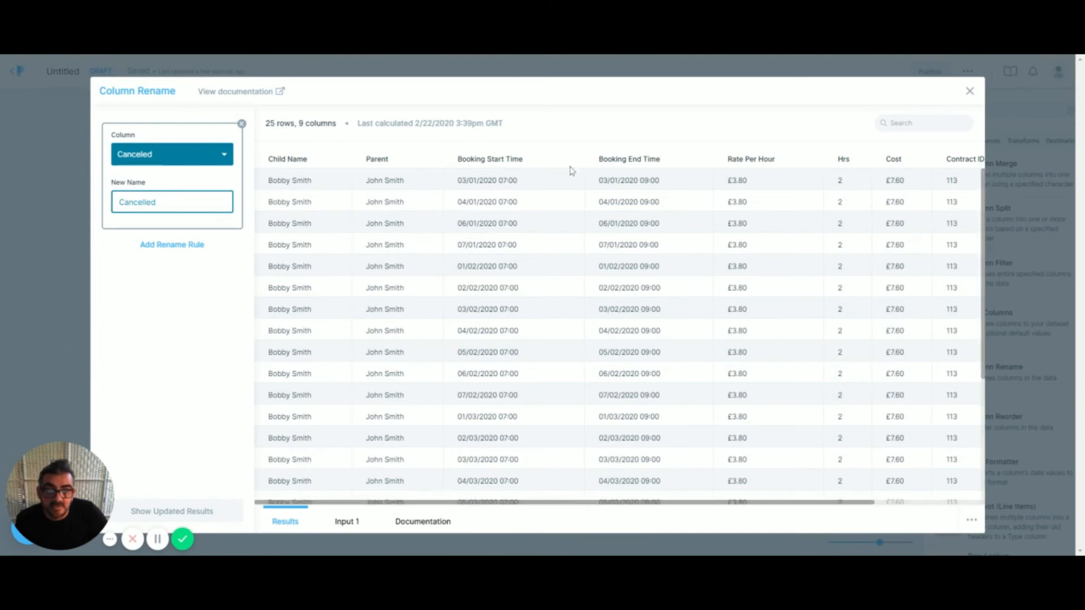
left_click_drag(561, 506, 684, 509)
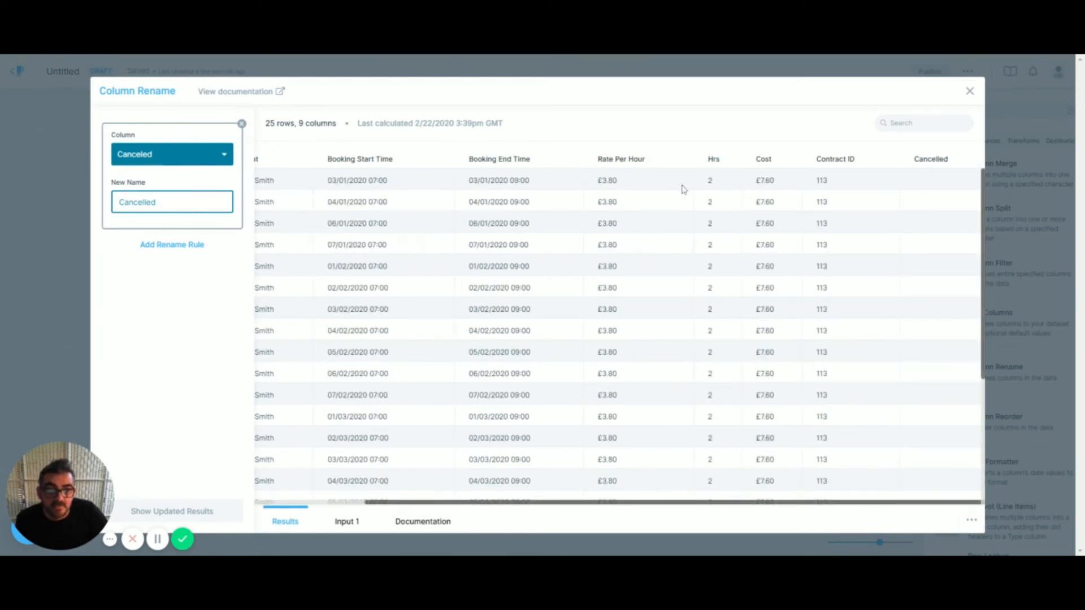
left_click(969, 92)
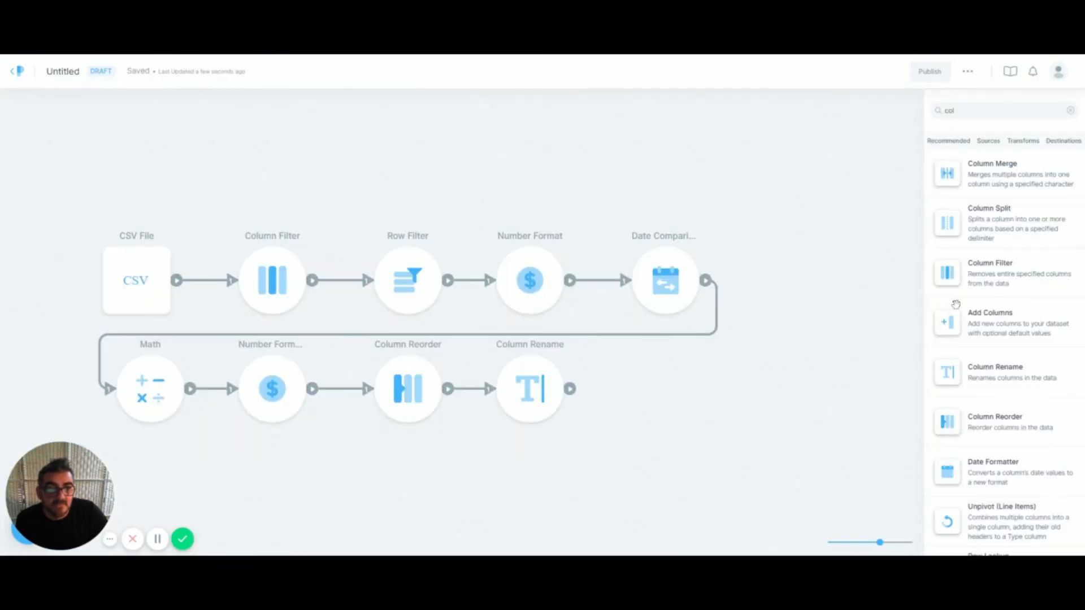
Add a Google Sheets Export destination connected after Column Rename and authorize its account access.
left_click(1063, 141)
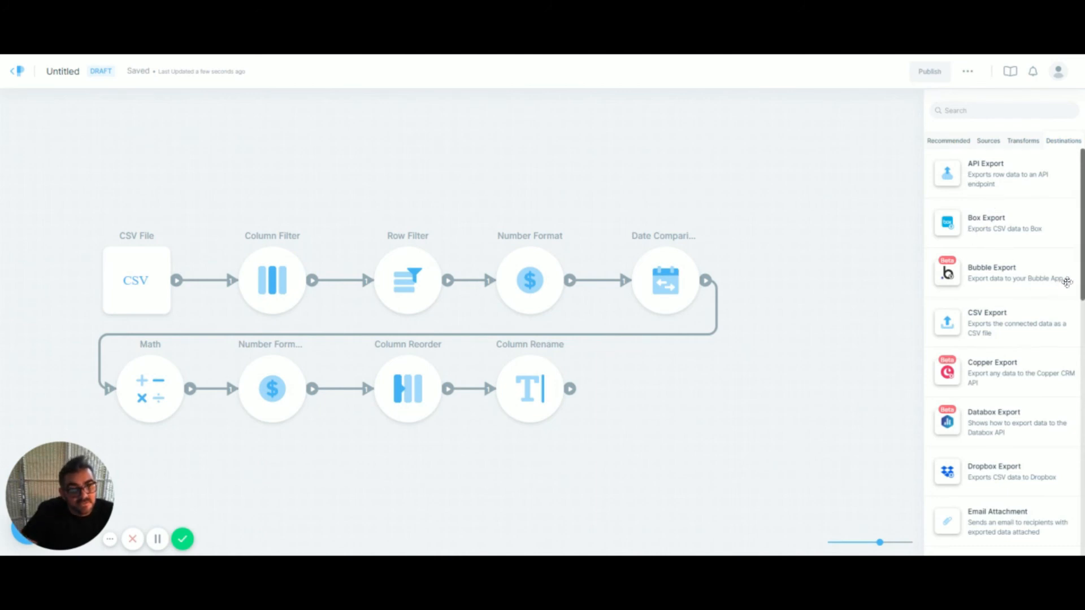
left_click_drag(1081, 277, 1081, 402)
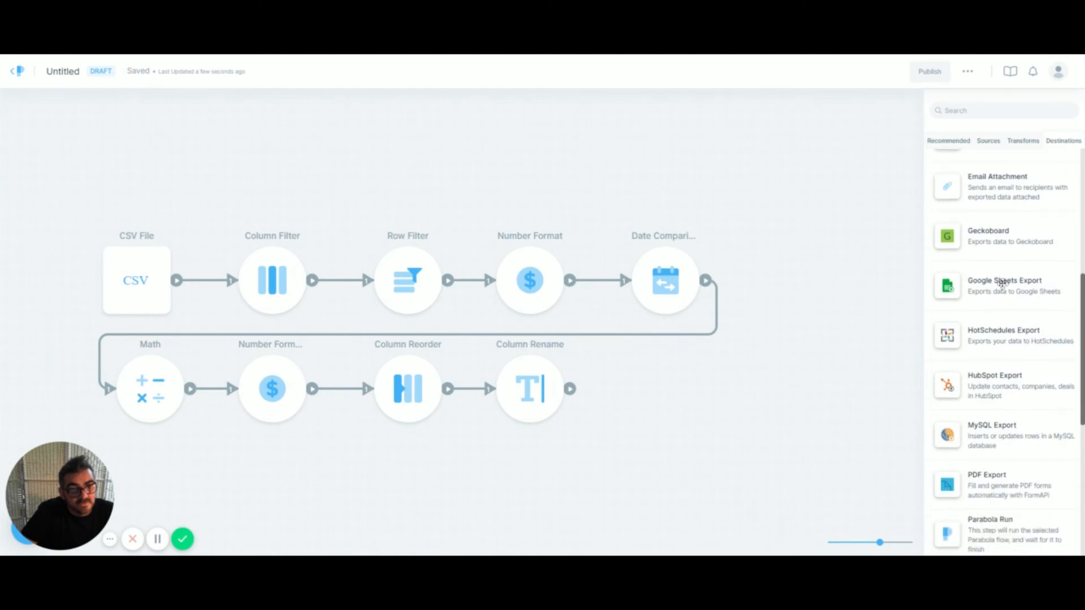
left_click_drag(1024, 285, 665, 400)
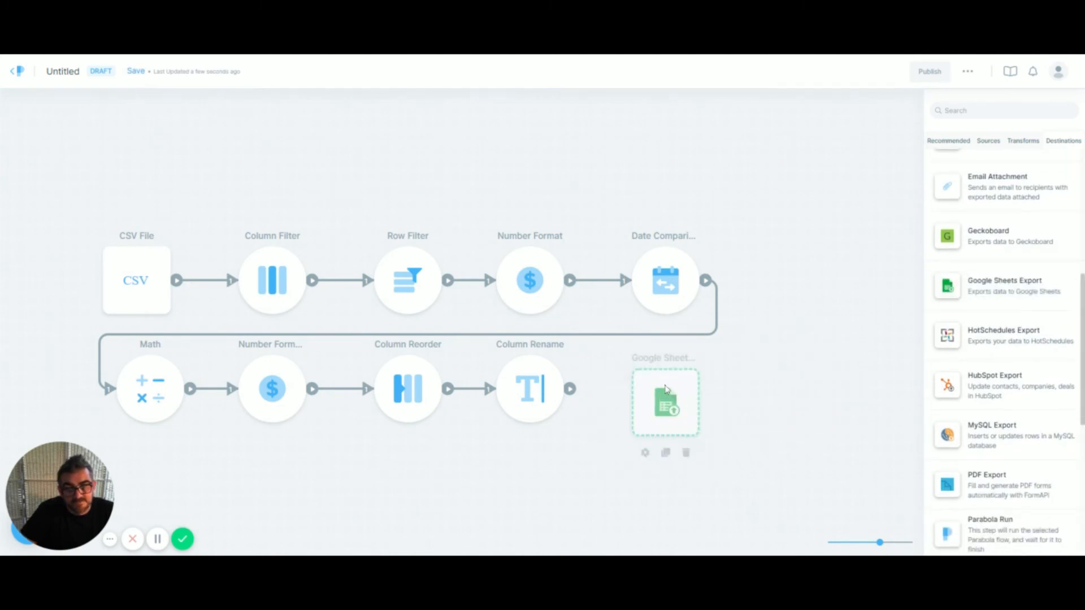
left_click_drag(569, 389, 659, 403)
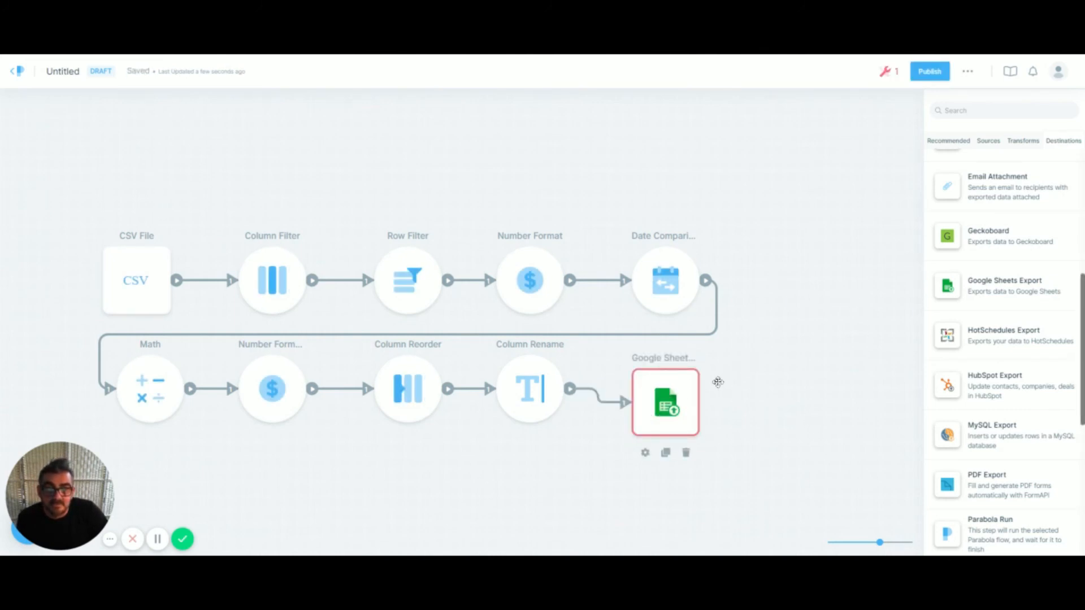
double_click(672, 401)
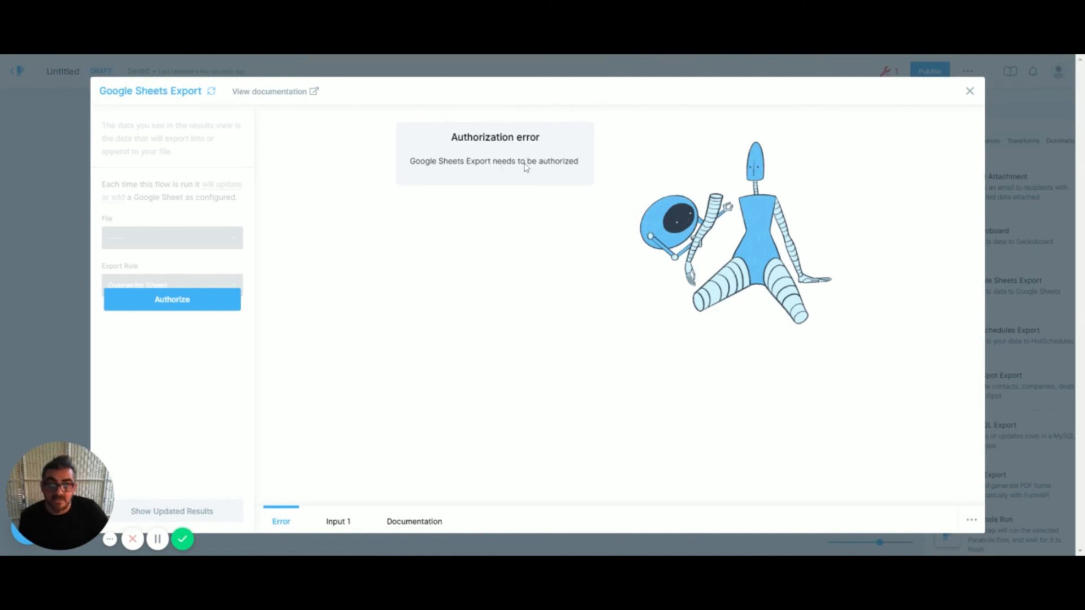
left_click(213, 305)
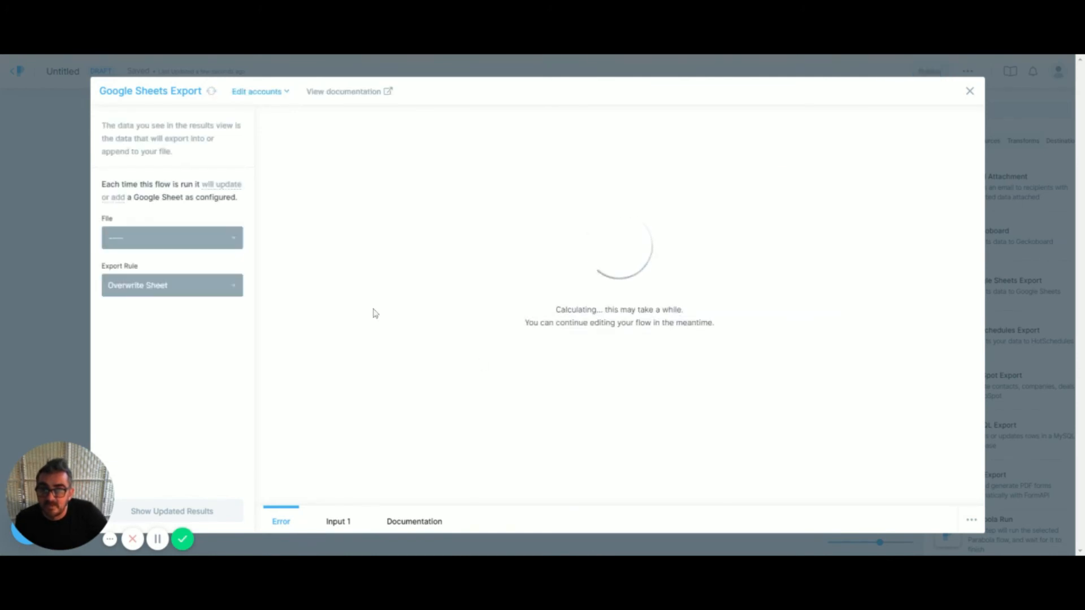
Export to a new file named Bookings Costings with sheet Cost and the Overwrite Sheet rule, update the results and check the data.
left_click(220, 252)
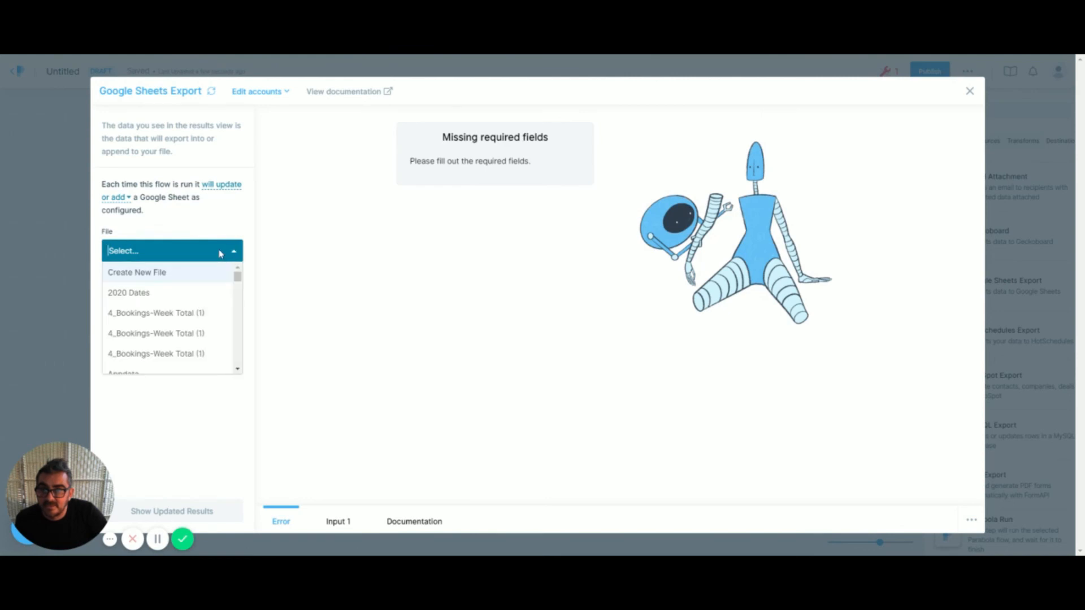
left_click(172, 274)
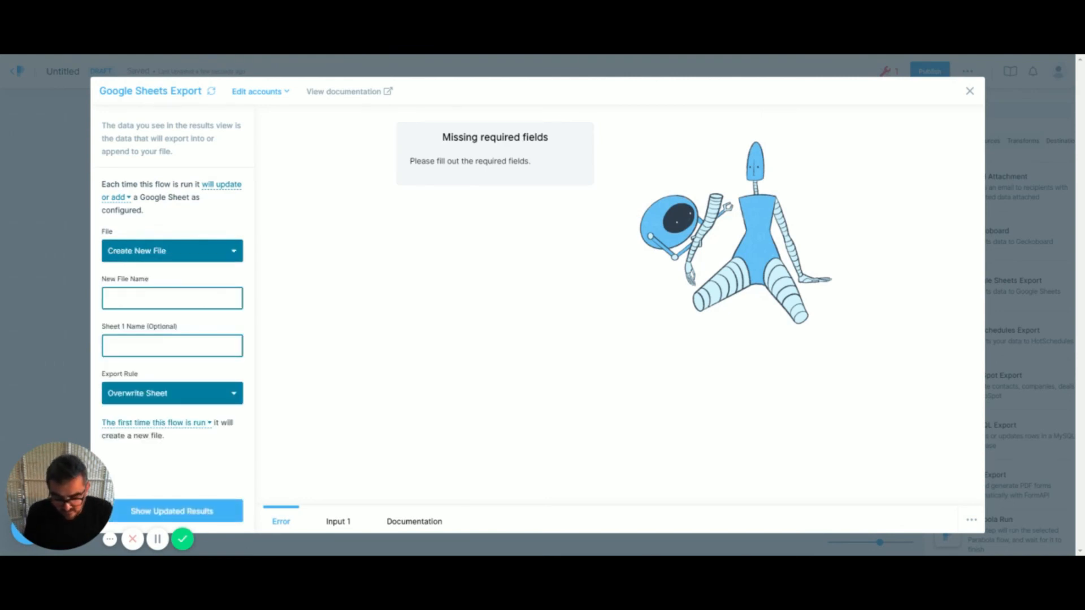
type("Bookings Costings")
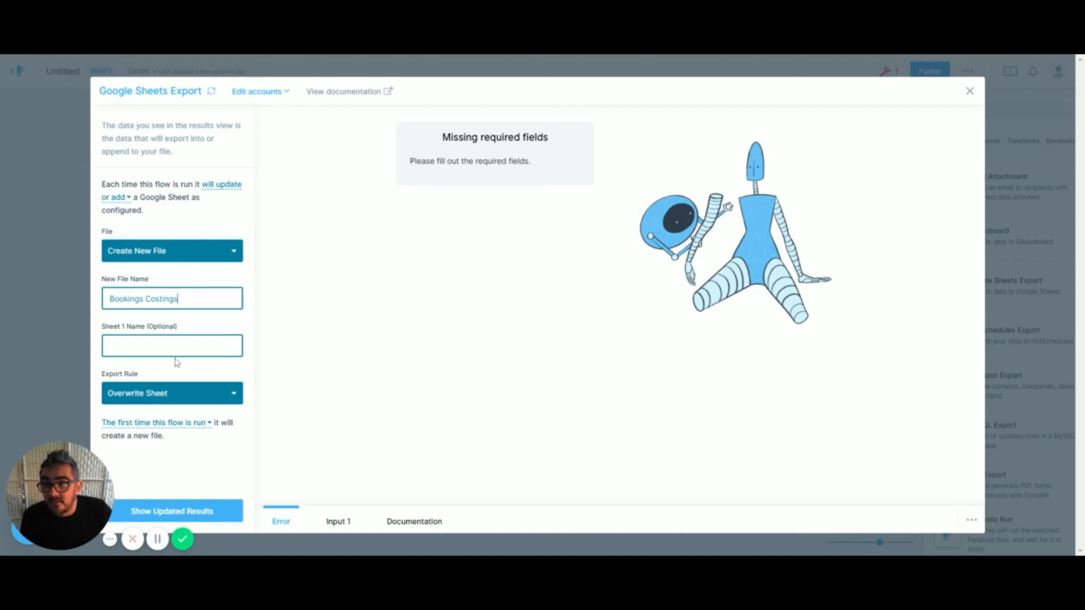
left_click(141, 346)
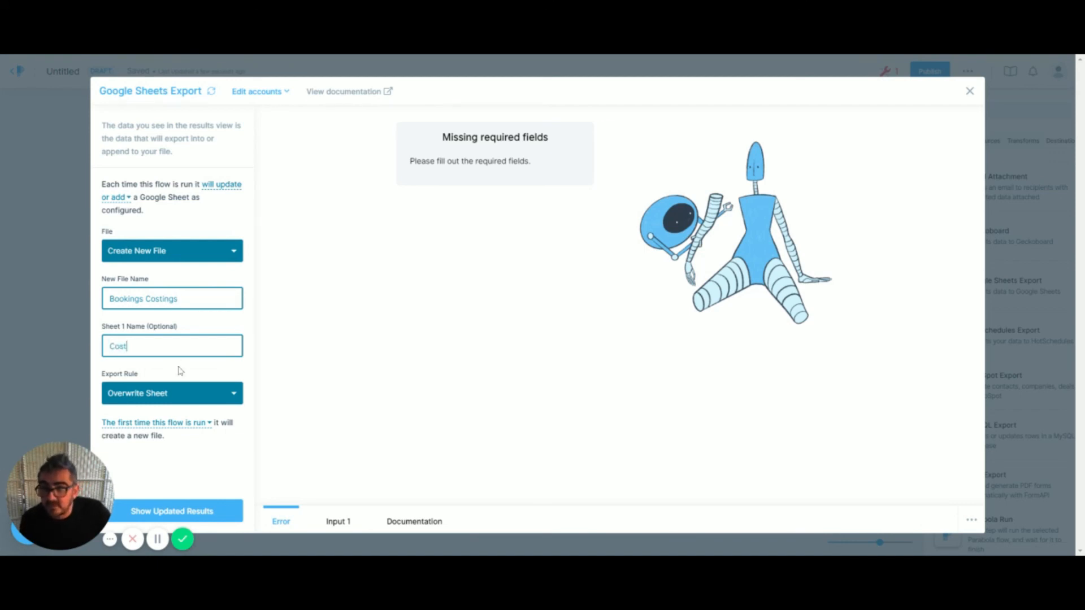
left_click(212, 398)
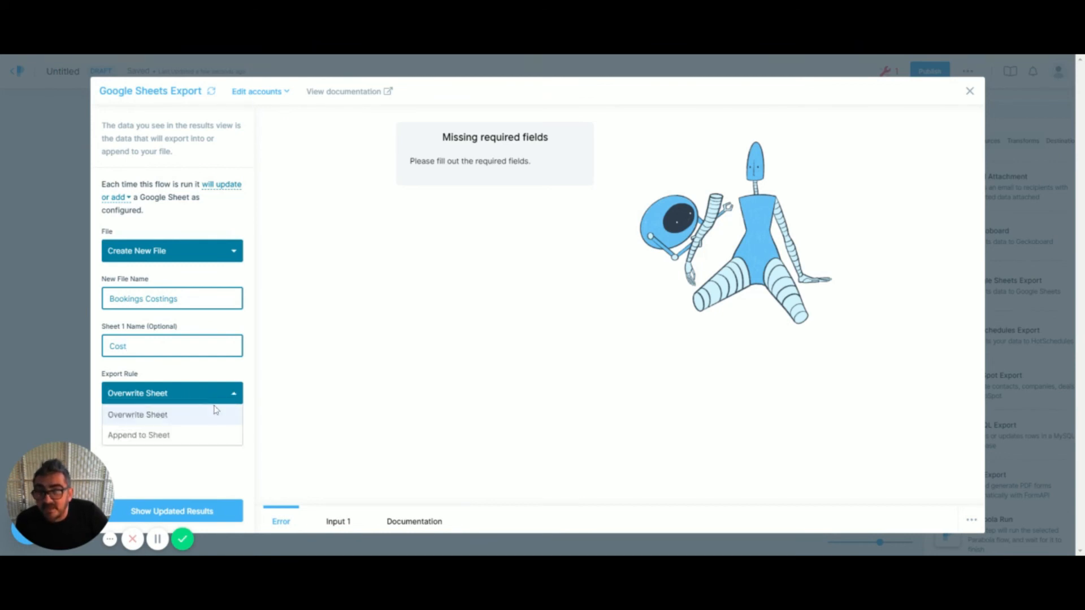
left_click(216, 412)
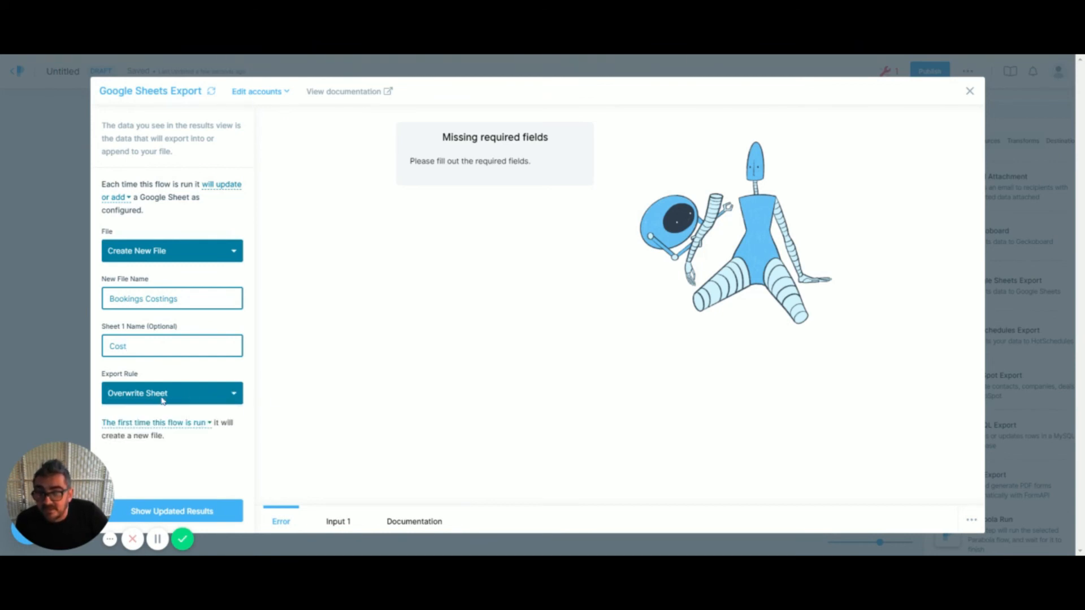
left_click(202, 506)
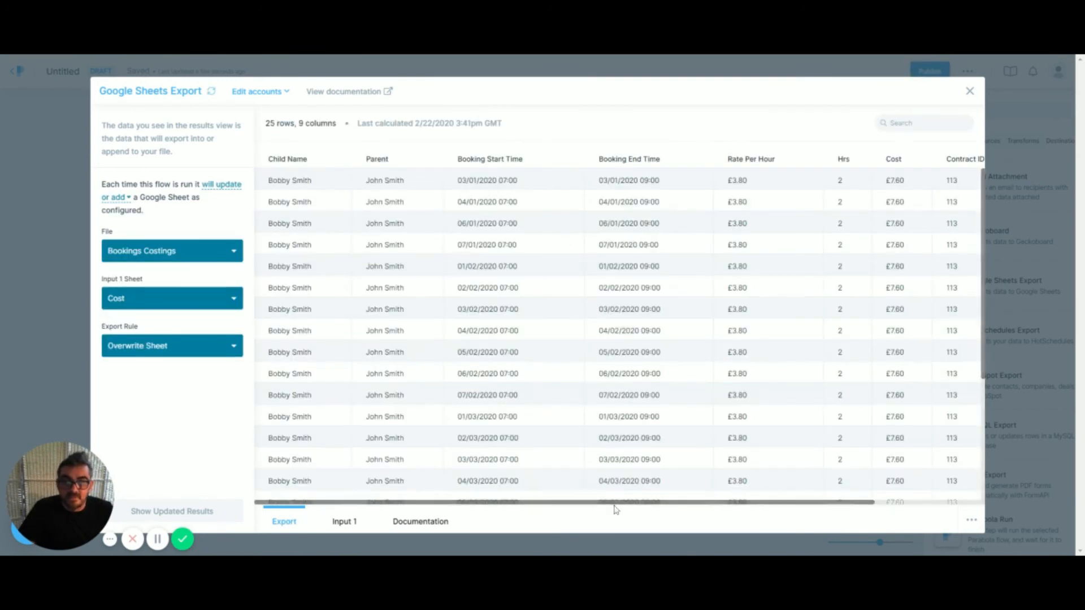
left_click_drag(615, 506, 765, 507)
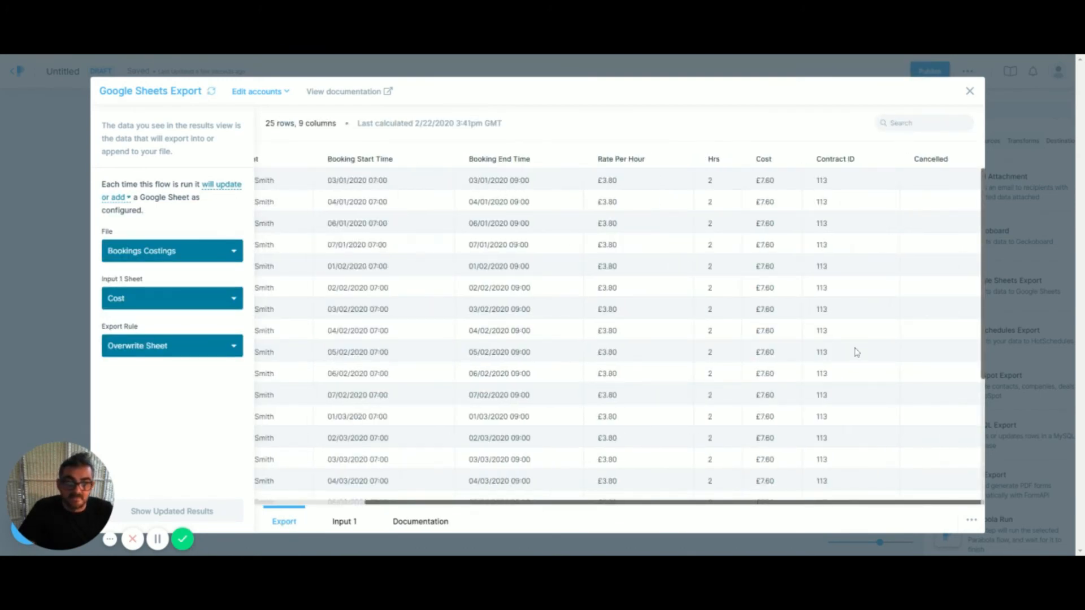
left_click(971, 92)
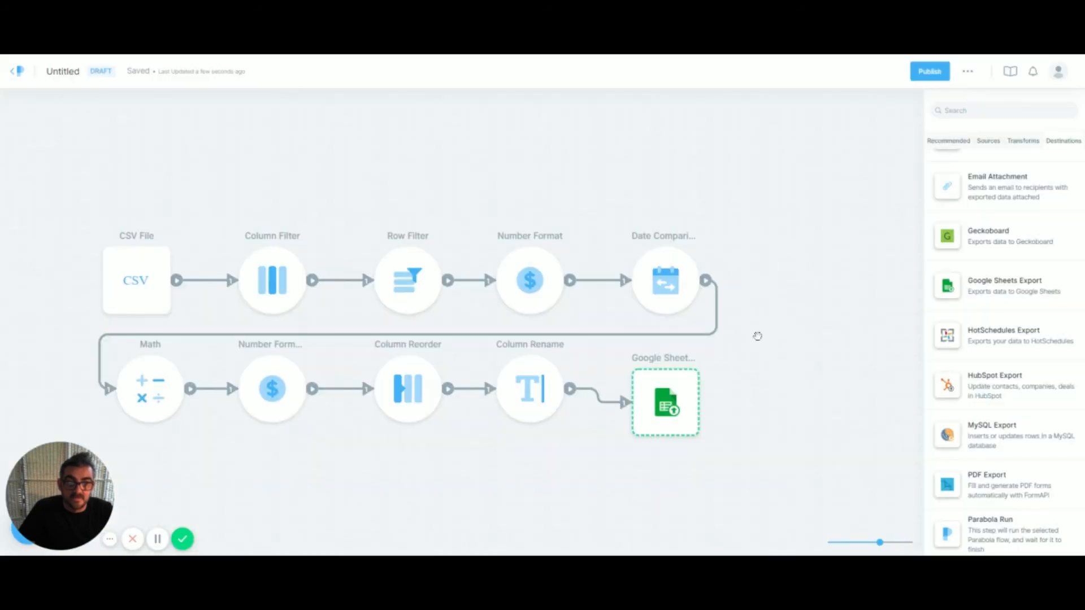
Review each step of the flow in order, from the Column Filter through to Column Rename.
mouse_move(263, 284)
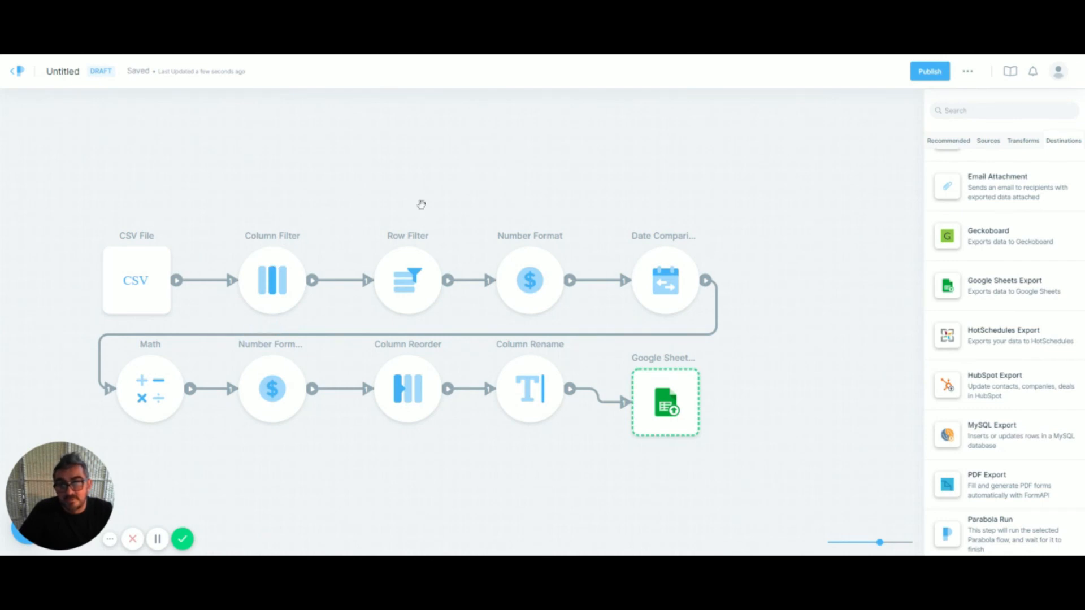
mouse_move(540, 242)
mouse_move(678, 276)
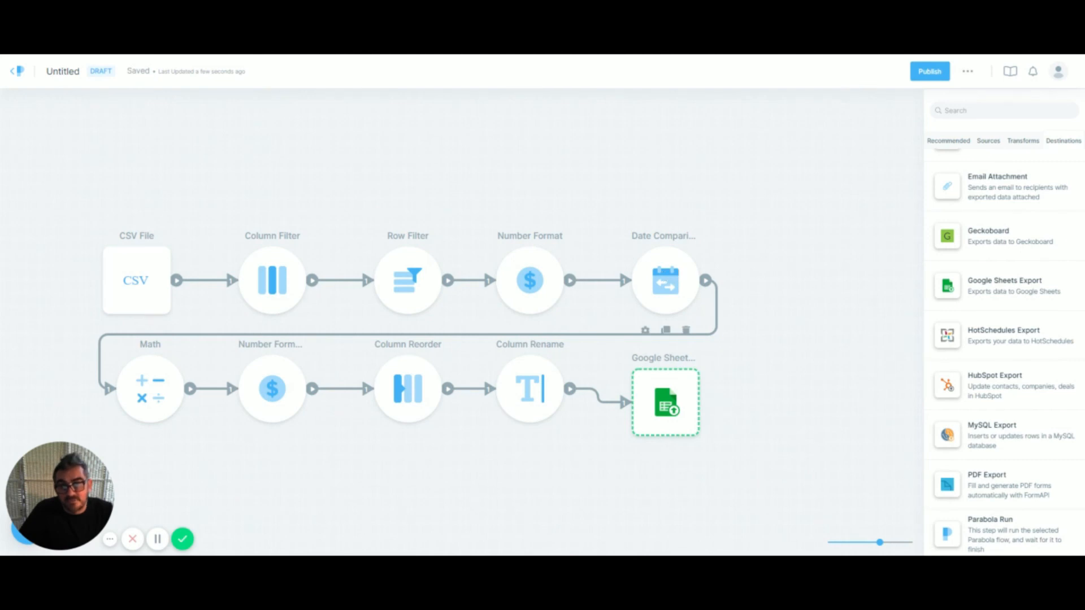
mouse_move(165, 388)
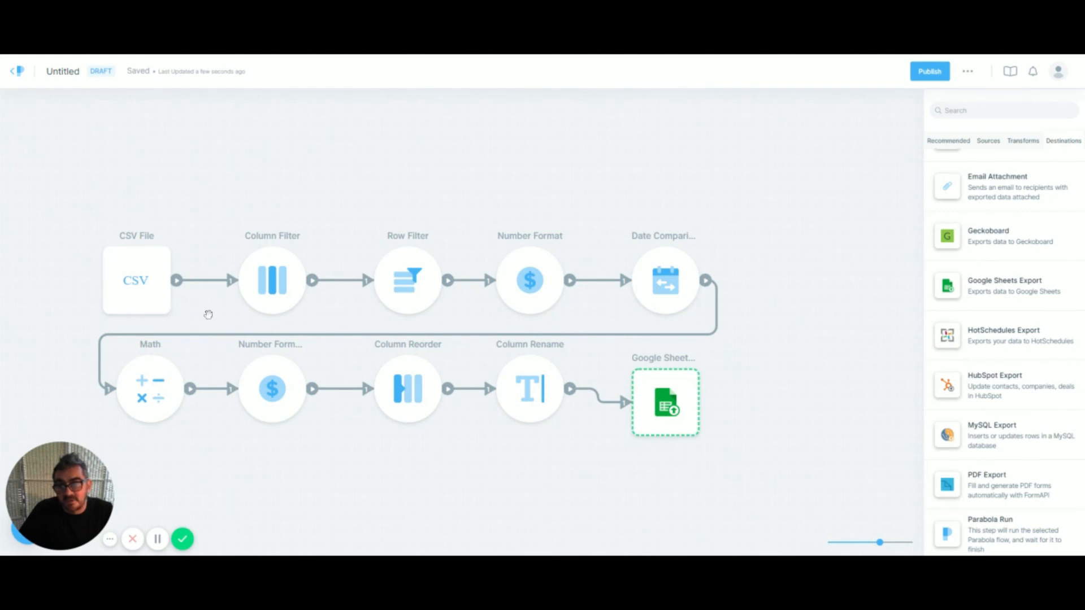
mouse_move(266, 360)
left_click(277, 380)
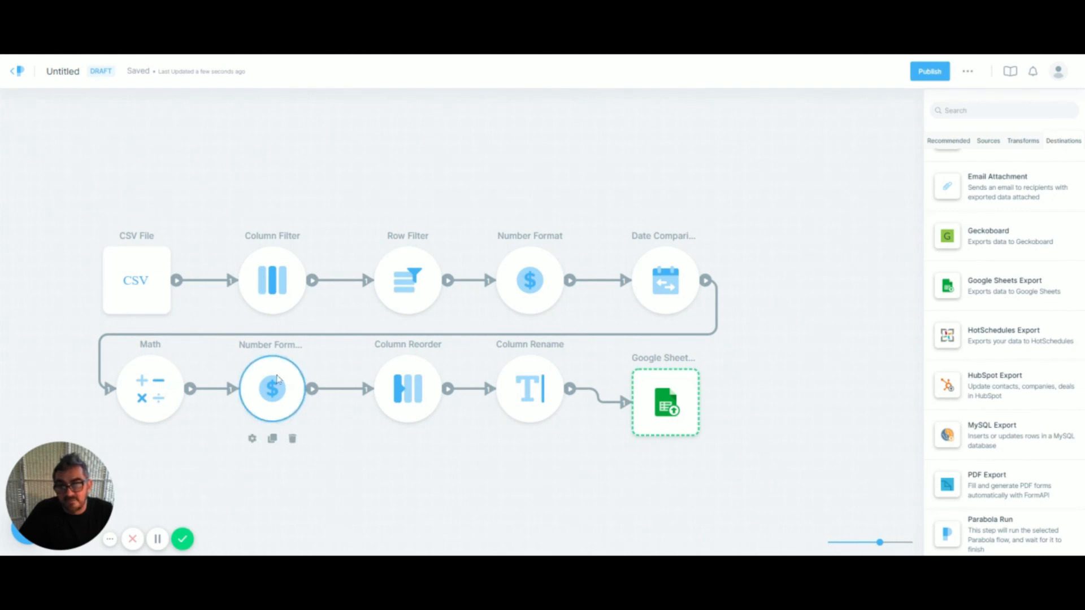
mouse_move(428, 383)
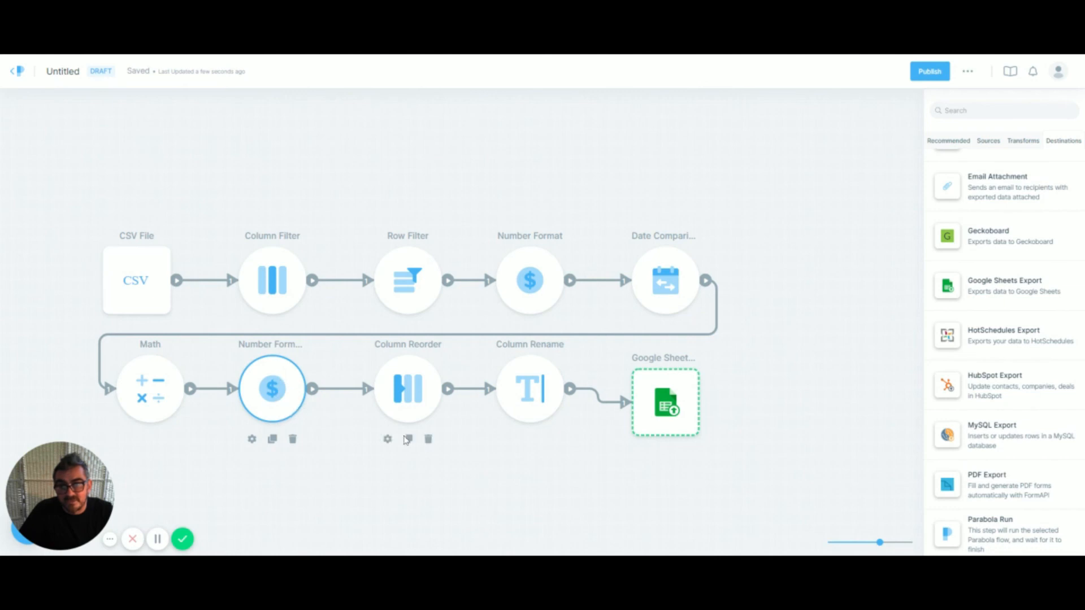
mouse_move(537, 405)
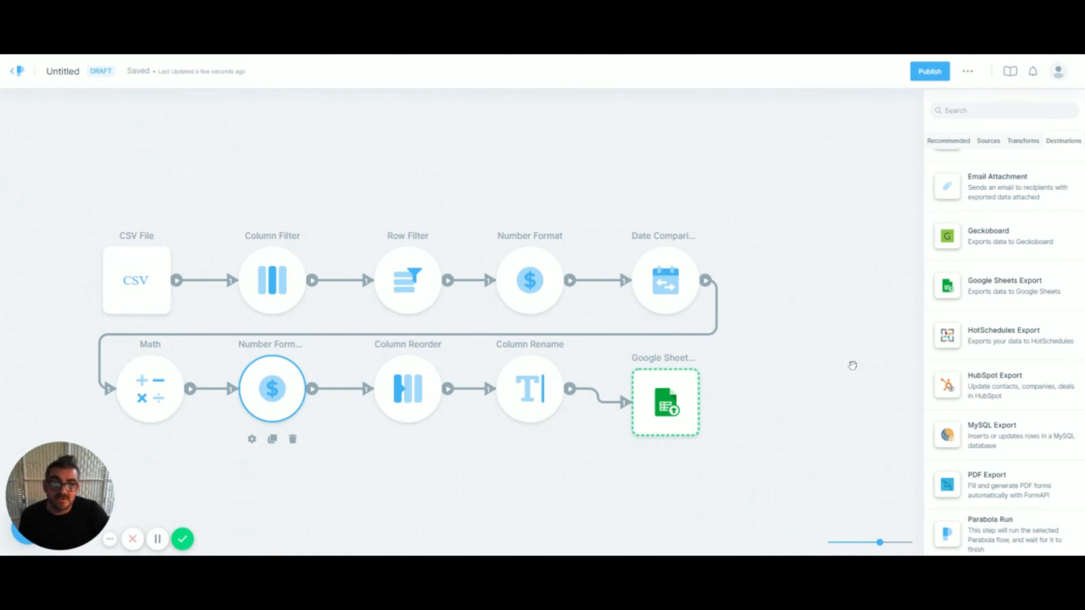
Browse the list of available transforms to see what else can be added to the flow.
left_click(1023, 141)
scroll(1054, 333, "down", 12)
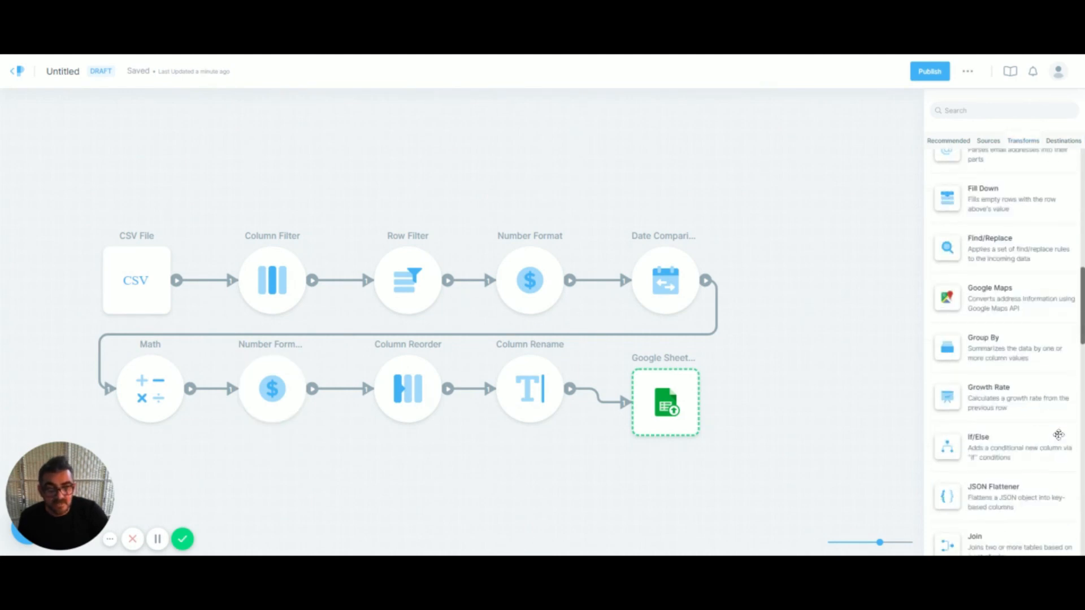
scroll(1059, 434, "down", 3)
scroll(1058, 435, "up", 4)
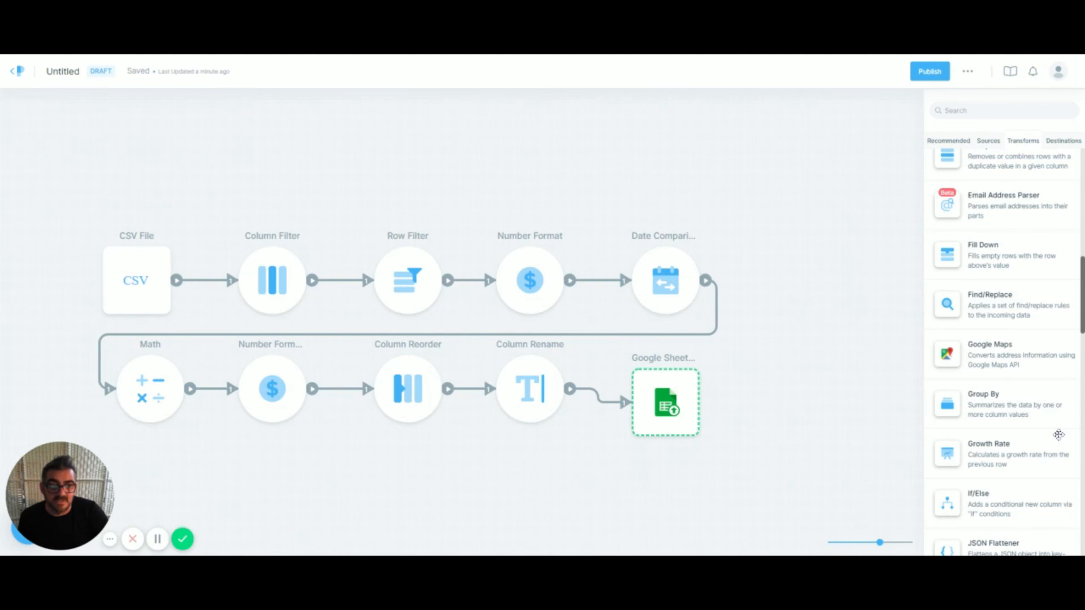
scroll(1059, 435, "down", 3)
scroll(1059, 434, "down", 2)
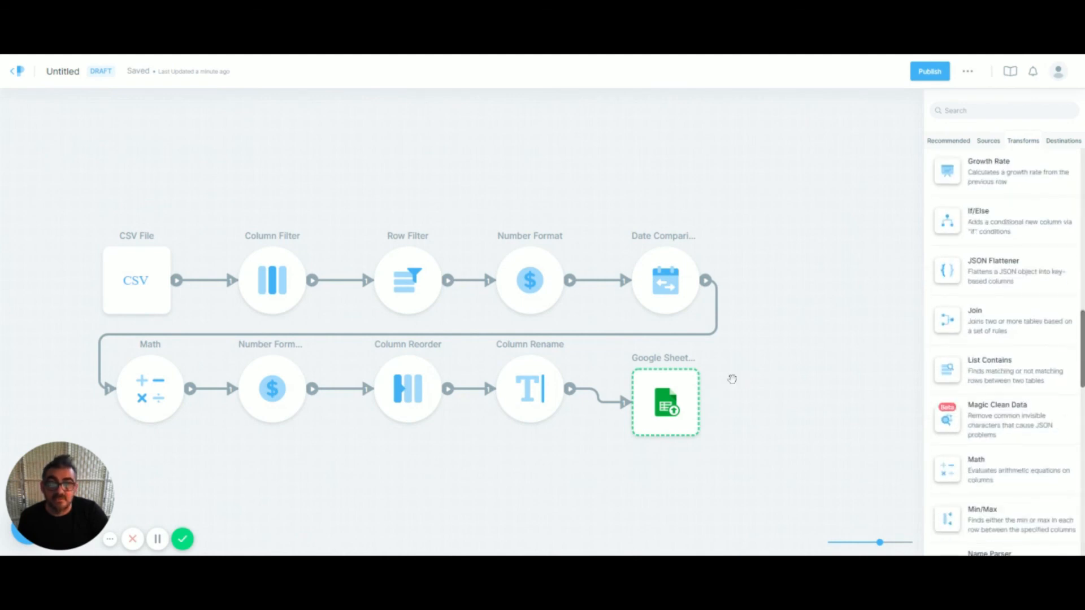